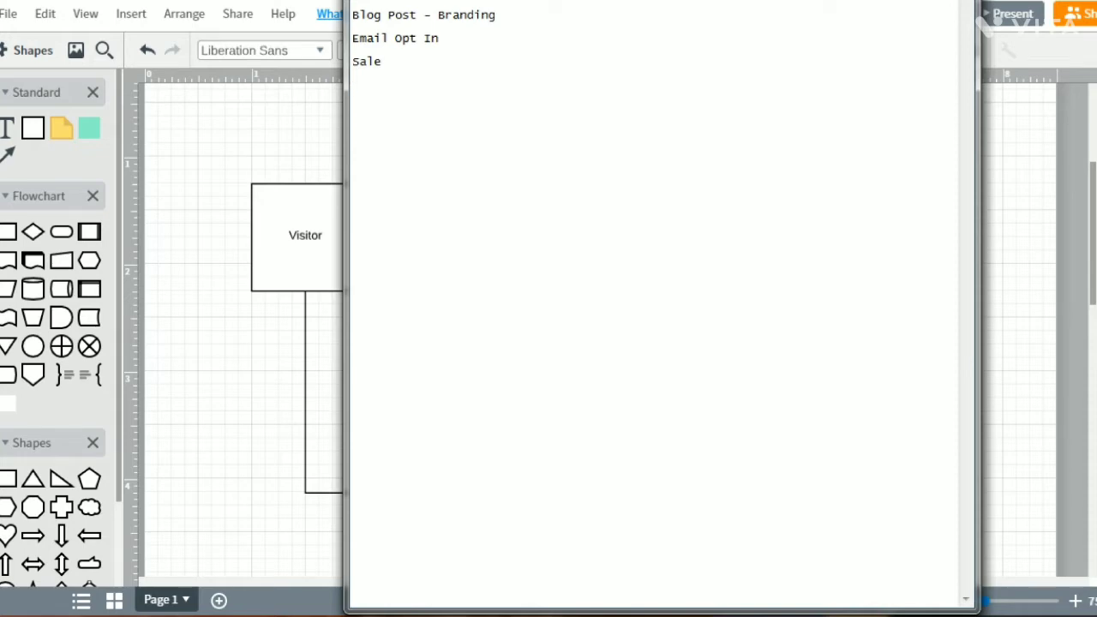
- Add a "Form" line to the notes and append "(goal = get an email address)" to the "Email Opt In" line
type("Form")
left_click(439, 38)
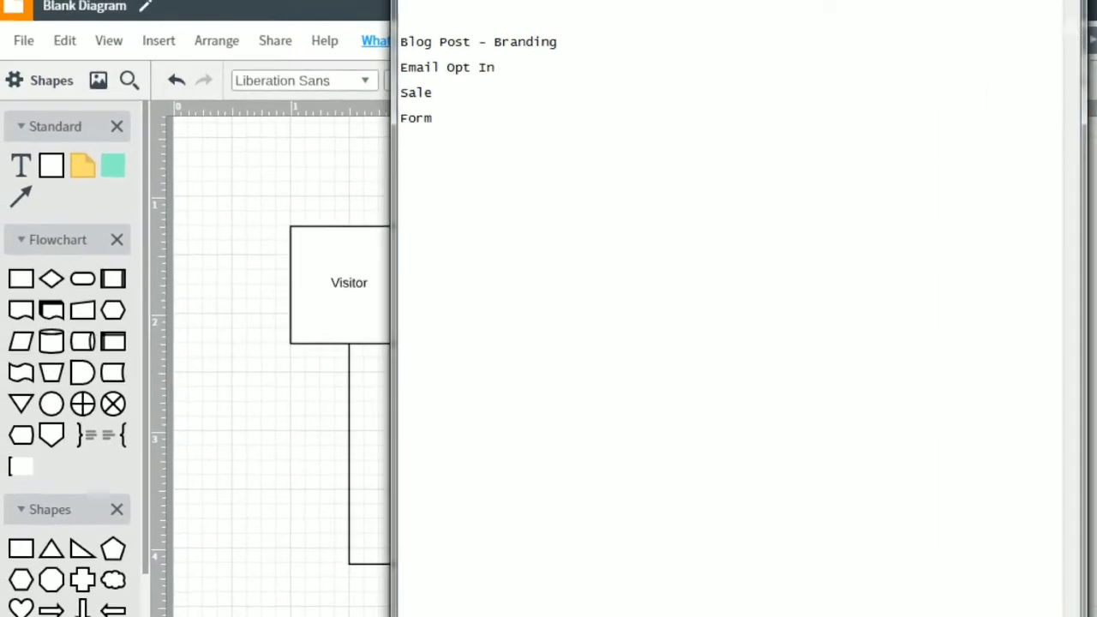
type("(goal = get an email address)")
- Append "(goal = get someone to buy)" to the "Sale" line in the notes
key("Down")
key("Down")
type("(goal = g")
key("BackSpace")
type("= ")
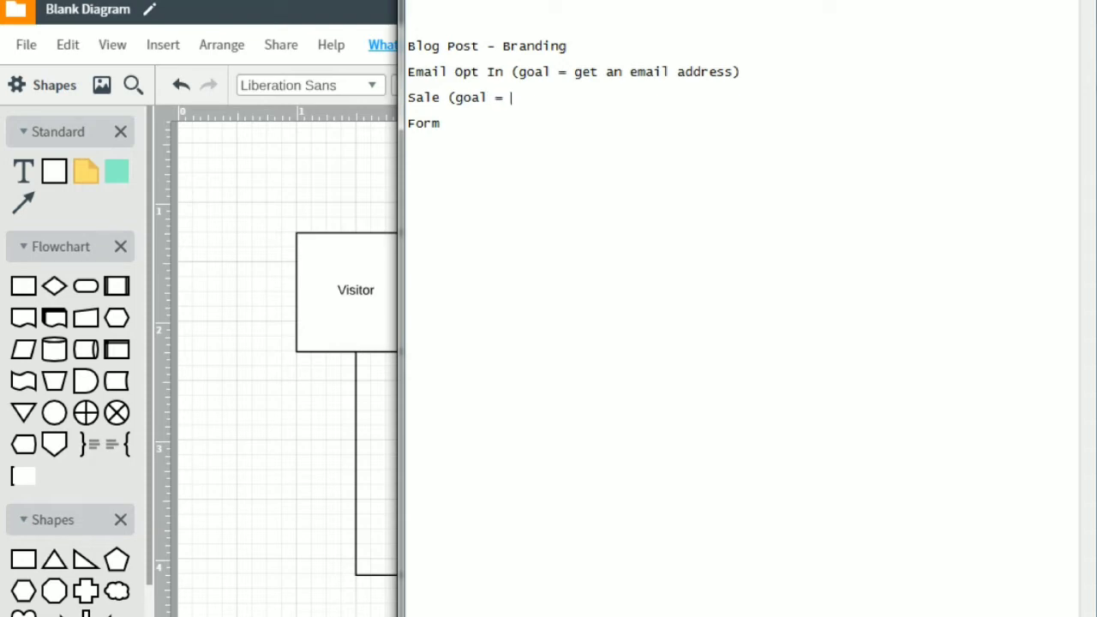
type("get")
type("smo")
key("BackSpace")
key("BackSpace")
type("me")
key("BackSpace")
key("BackSpace")
type("omeone to buy)")
- Append "(goal = fill out the form)" to the "Form" line in the notes
key("Right")
key("End")
type("(goal =")
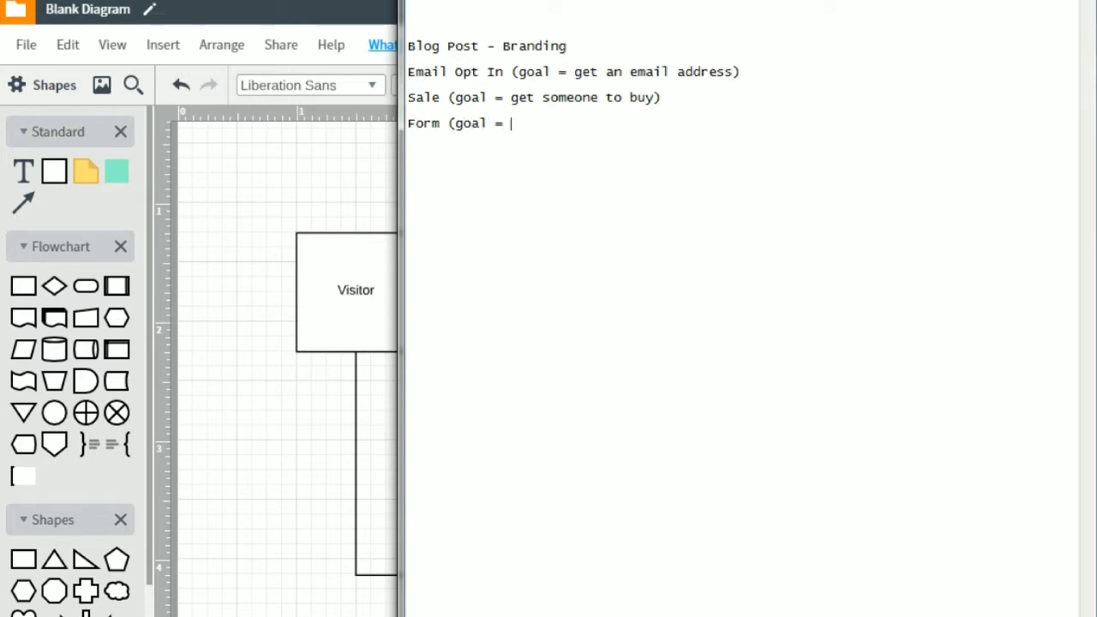
type(" fill out the form)")
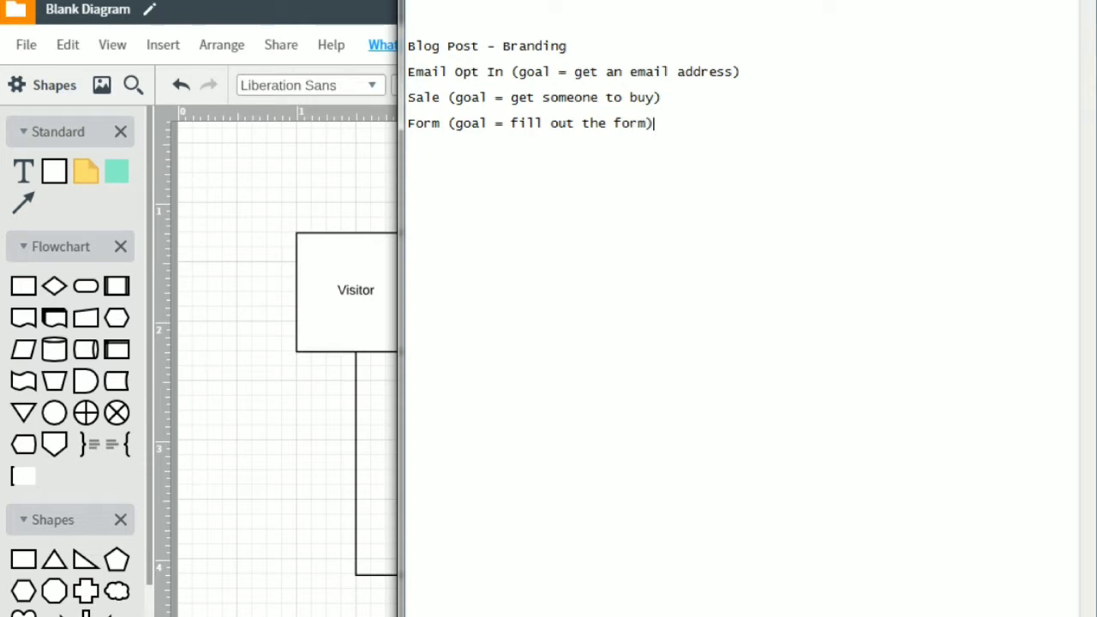
key("Home")
key("Up")
key("Up")
- Switch to the Lucidchart diagram and relabel the Blog Post box as "Email Capture Page"
left_click(308, 175)
left_click(340, 283)
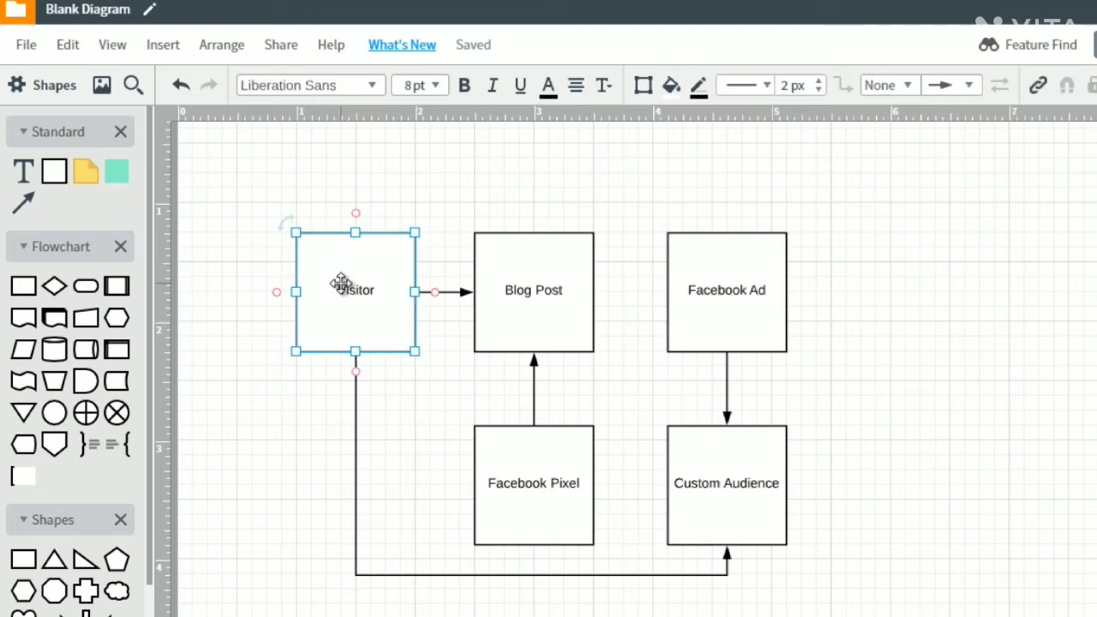
double_click(522, 298)
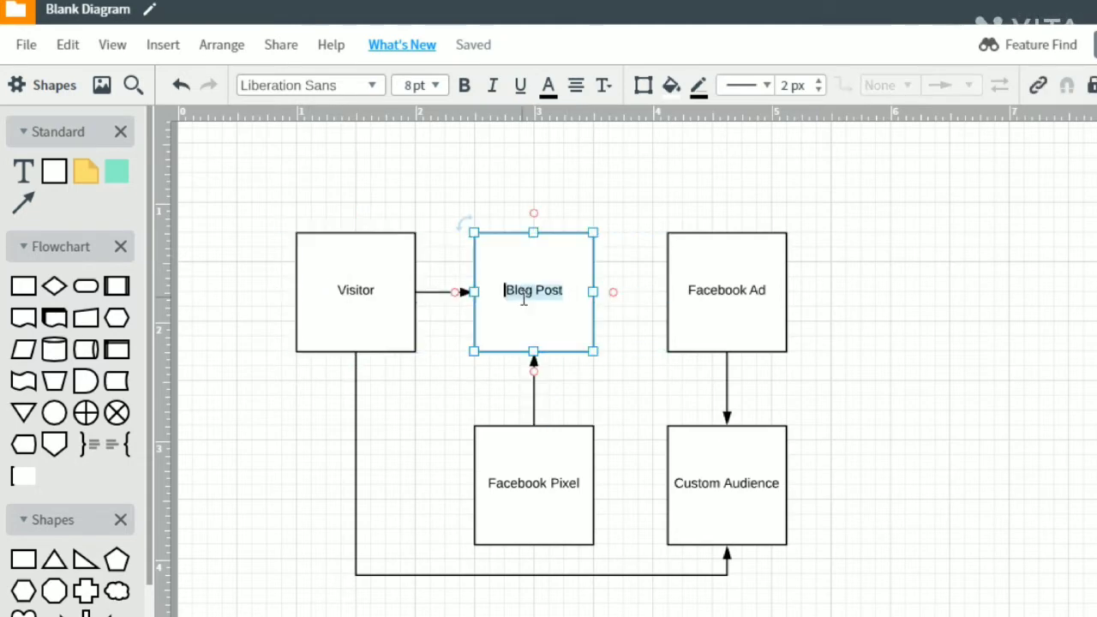
type("Email Capture Pa")
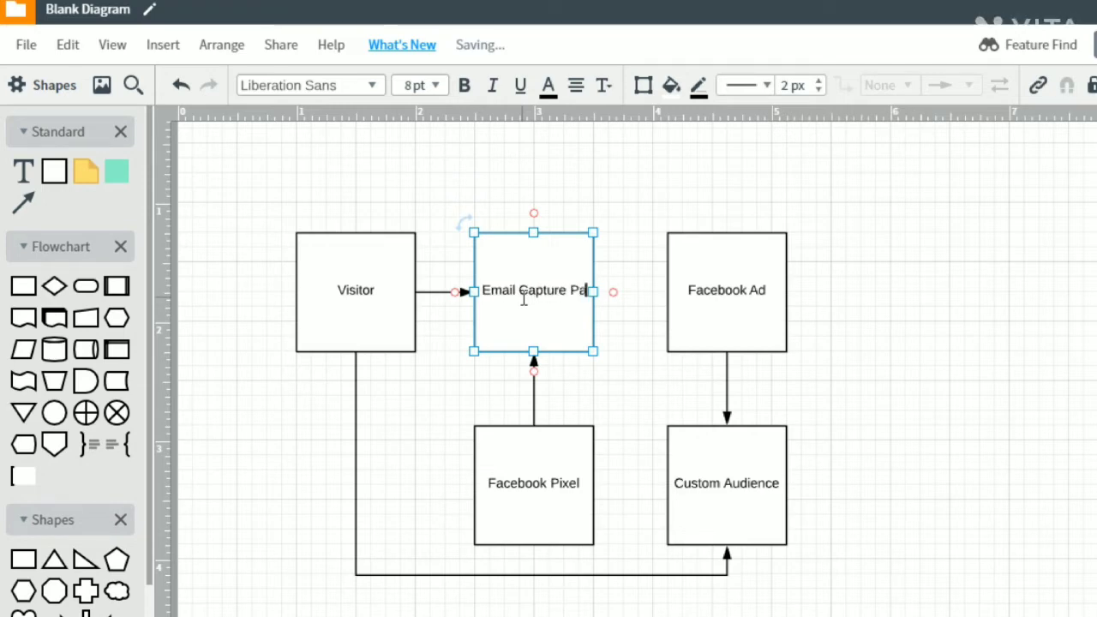
type("ge")
left_click(524, 209)
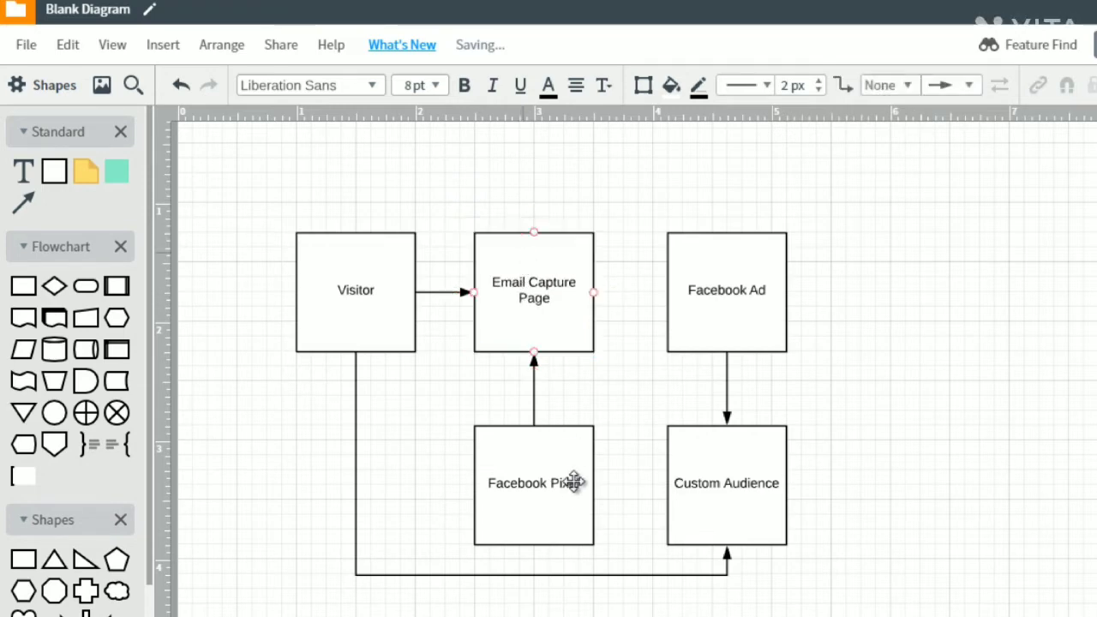
left_click(574, 476)
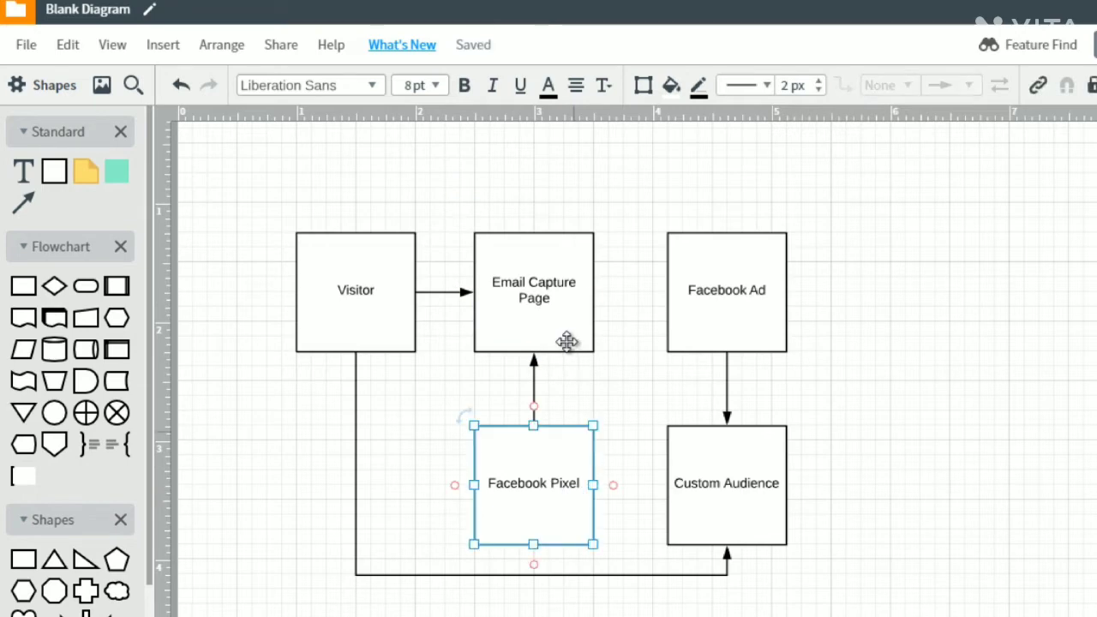
left_click(554, 301)
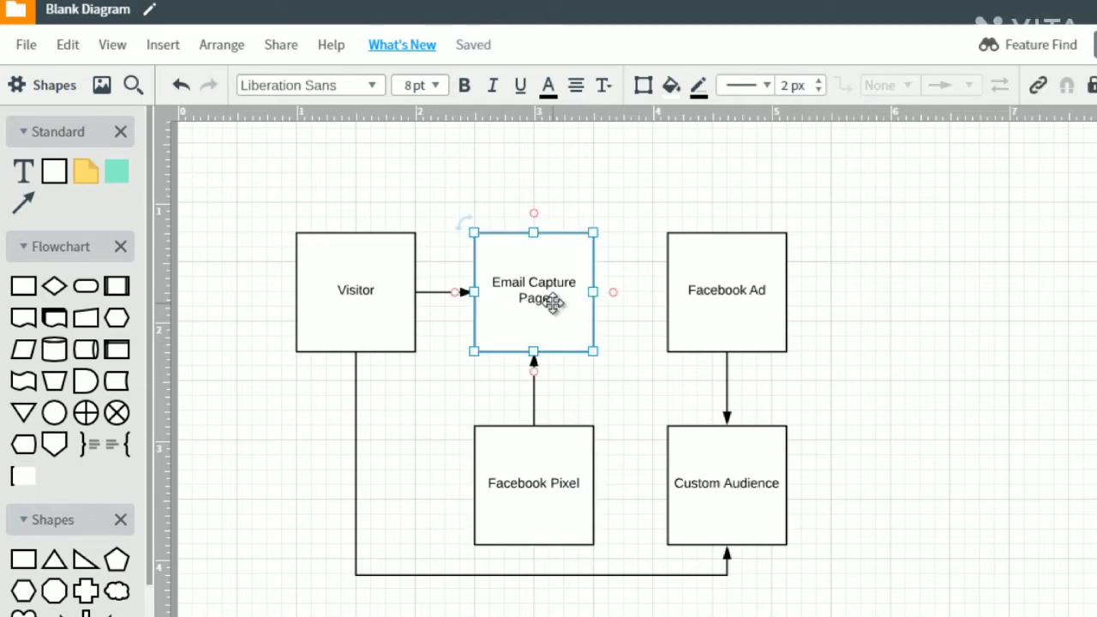
- Delete the Facebook Ad and Custom Audience boxes along with the long connector running from the Visitor box
left_click_drag(837, 247, 701, 528)
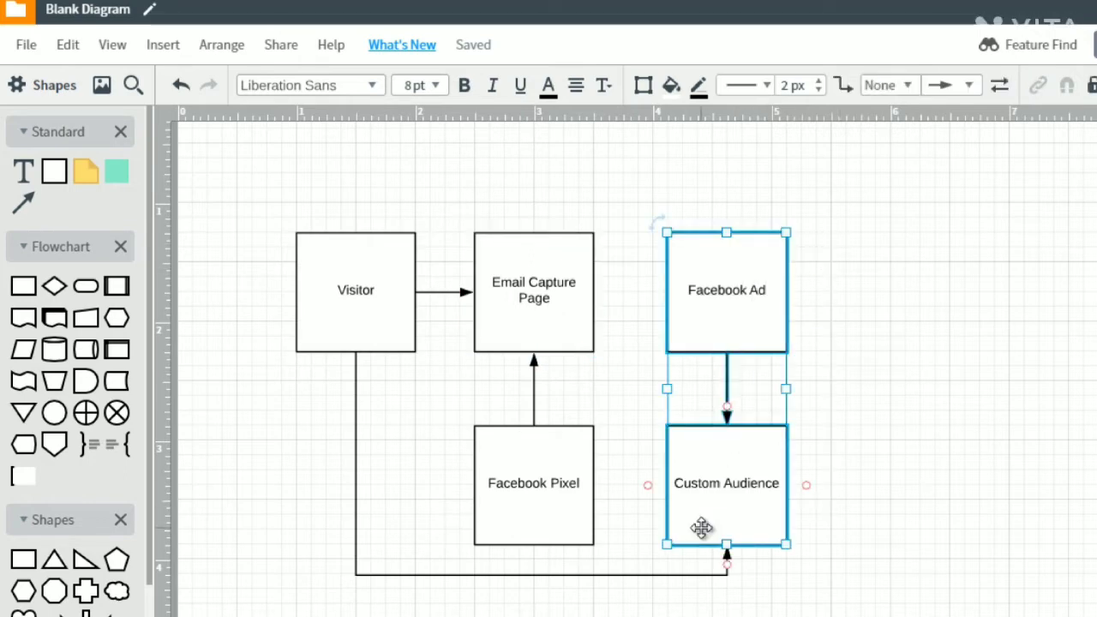
key("Delete")
left_click(673, 547)
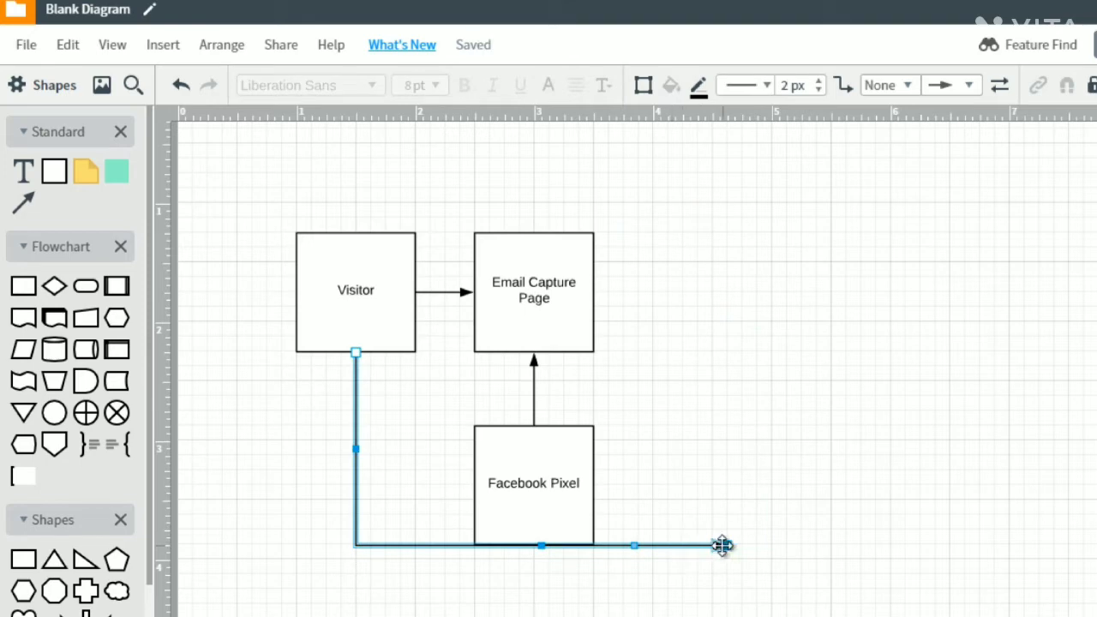
key("Delete")
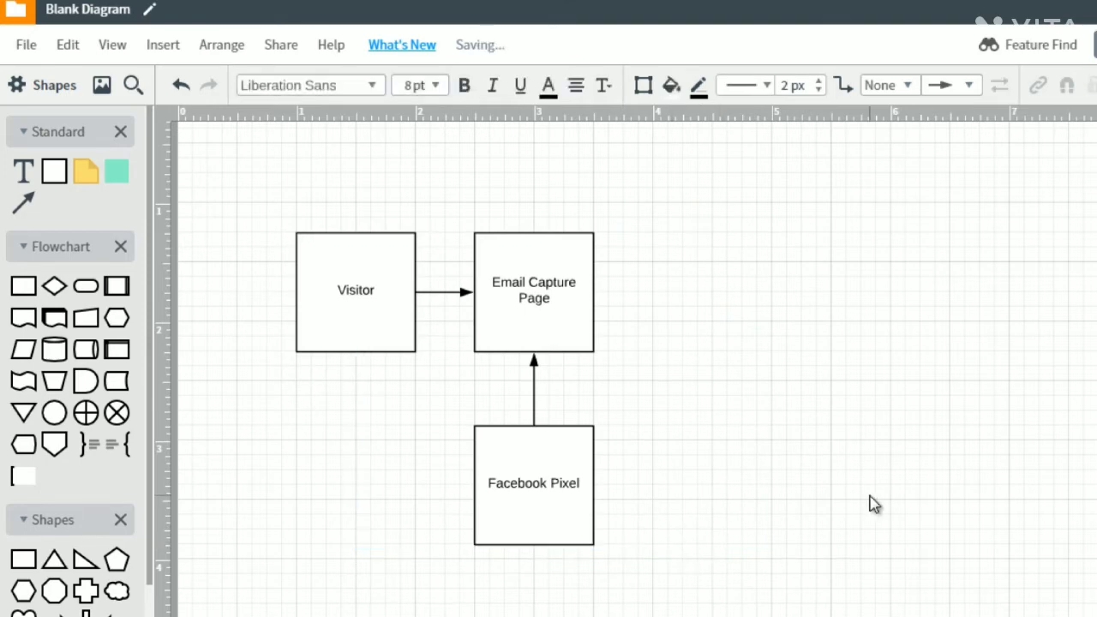
- Undo the deletion of the Facebook Ad and Custom Audience boxes and move the pair far to the right of the funnel
key("ctrl+z")
left_click_drag(780, 302, 1096, 273)
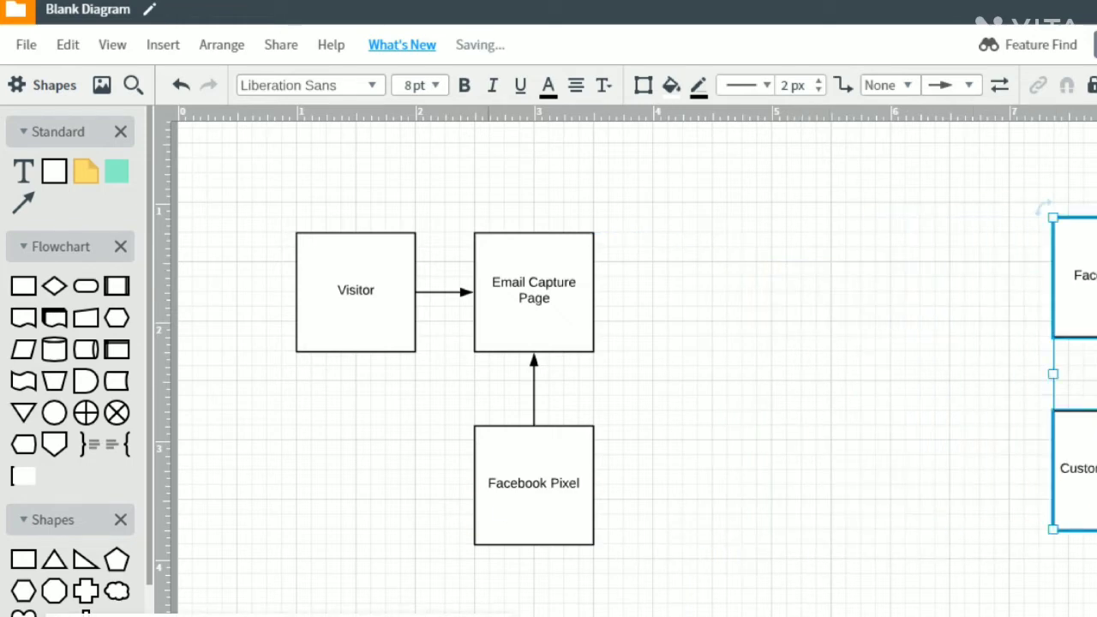
left_click(695, 355)
- Duplicate the Email Capture Page box to its right in the same row and label the copy "Page 2 (Freebie)"
left_click(569, 311)
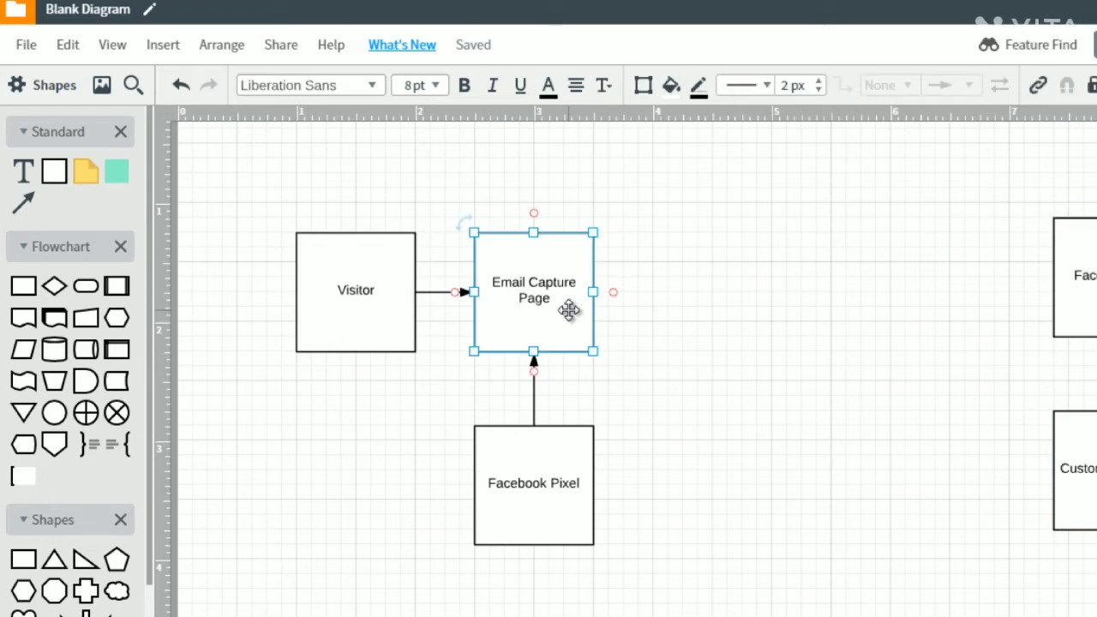
left_click_drag(570, 310, 739, 290)
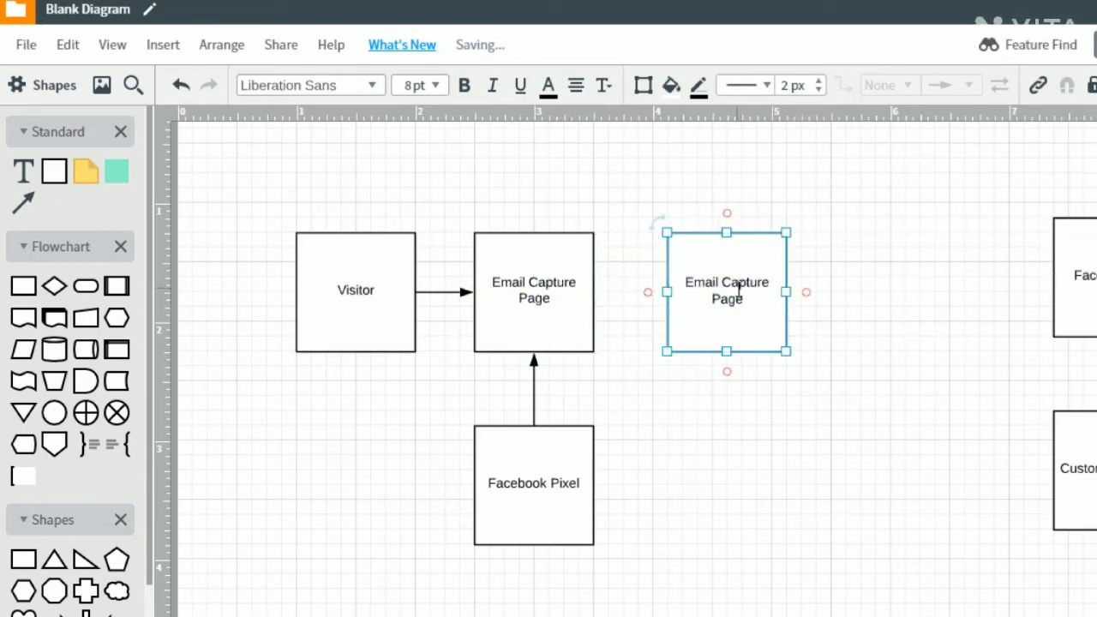
double_click(739, 290)
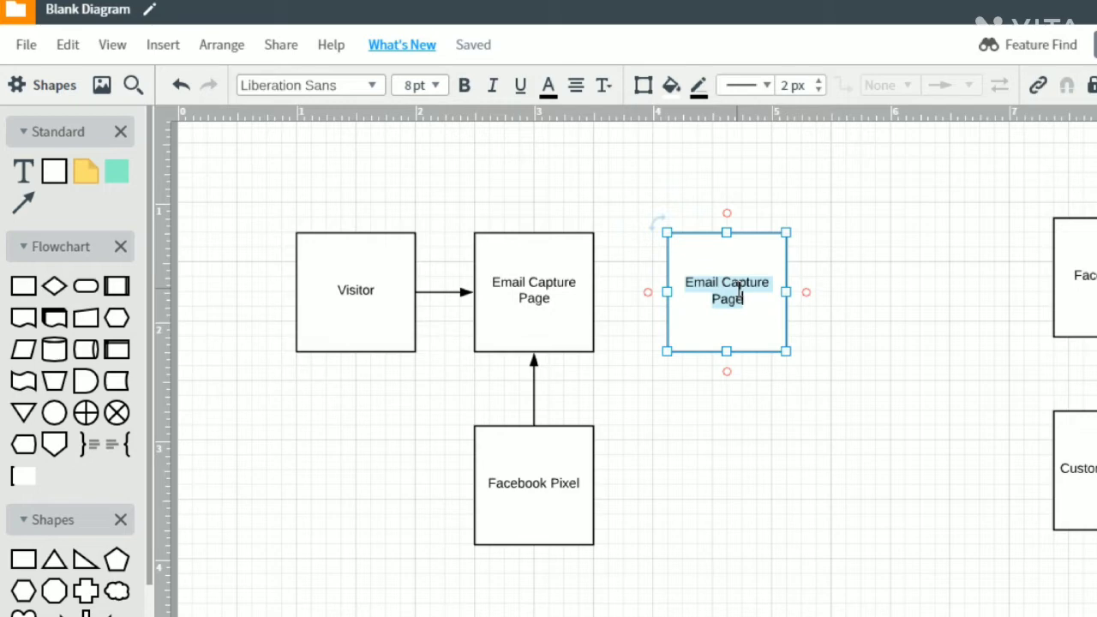
key("BackSpace")
type("Page 2")
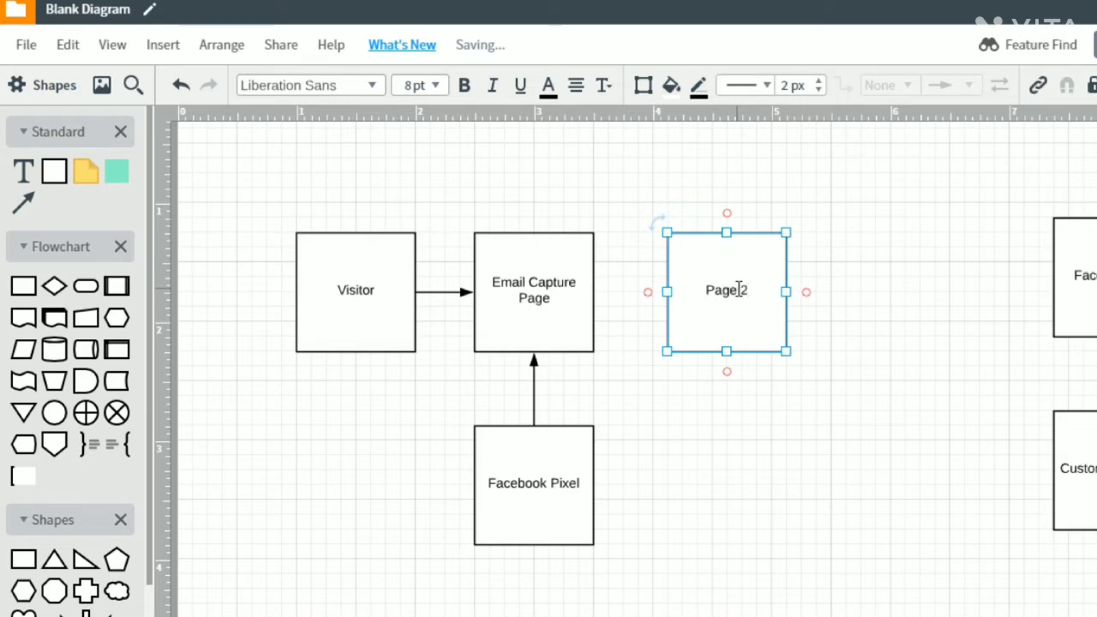
type(" (Freebi")
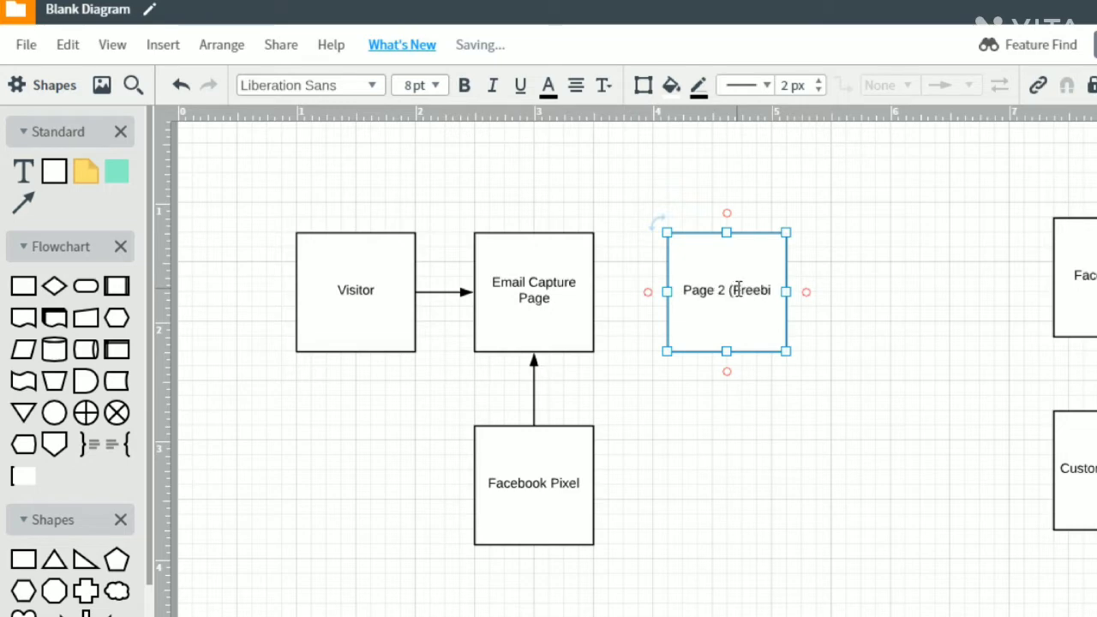
type("e)")
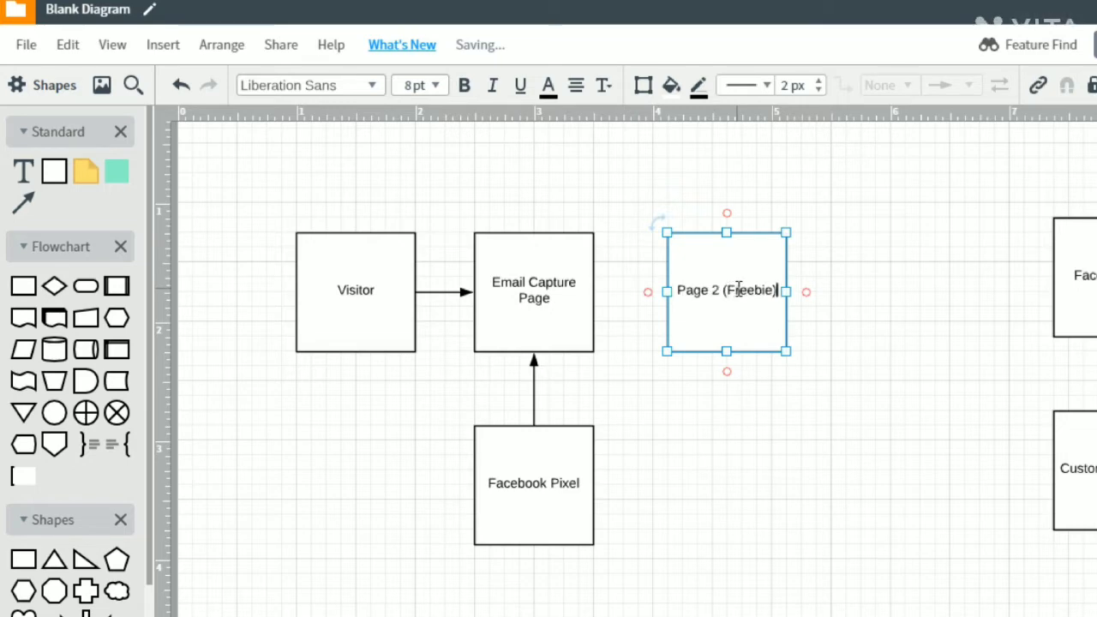
left_click(713, 394)
- Duplicate the Facebook Pixel box beneath Page 2 (Freebie) and connect the copy to that page with an upward arrow
left_click(558, 458)
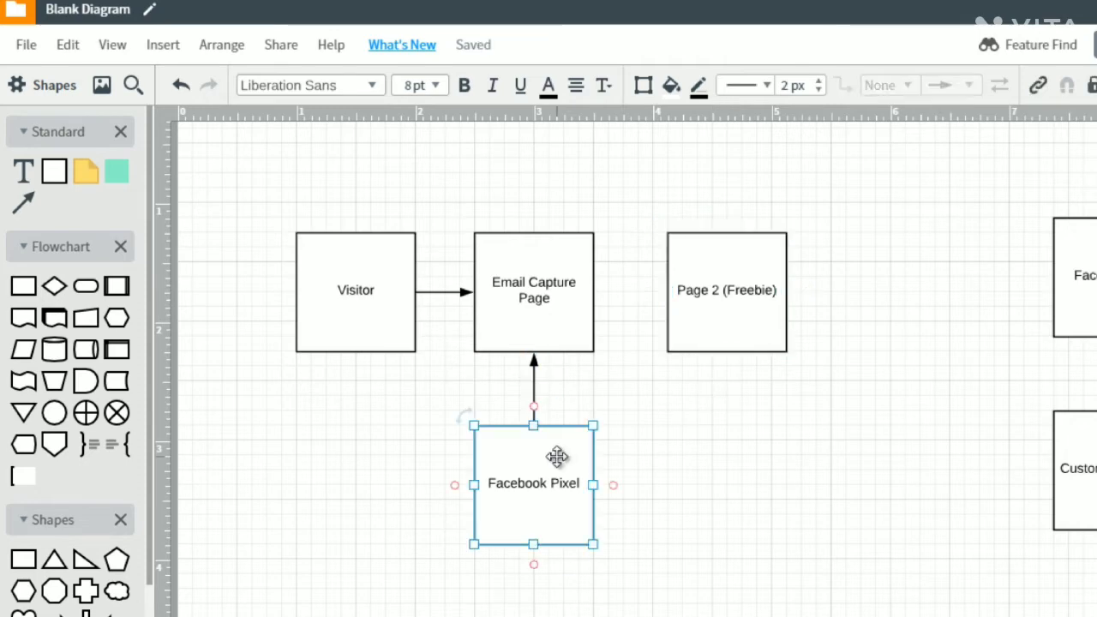
key("ctrl+d")
left_click_drag(558, 457, 733, 467)
left_click(743, 410)
left_click_drag(728, 425, 728, 352)
left_click(889, 318)
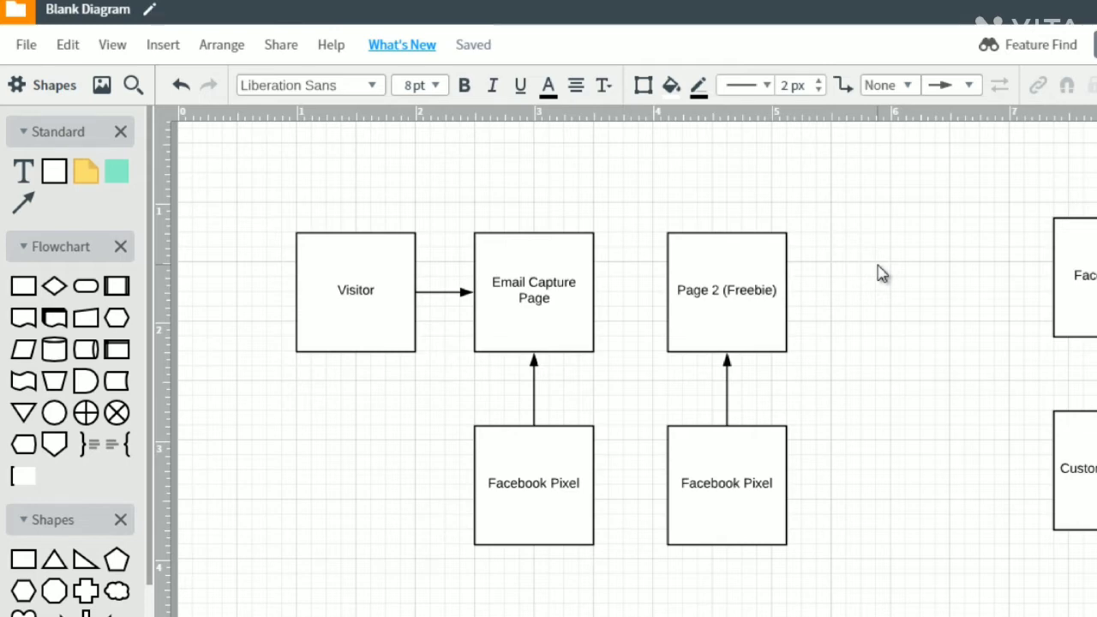
- Connect Email Capture Page to Page 2 (Freebie) with an arrow and relabel the pixel box beneath Page 2 as "Facebook Pixel (Conversion)"
left_click_drag(594, 291, 667, 291)
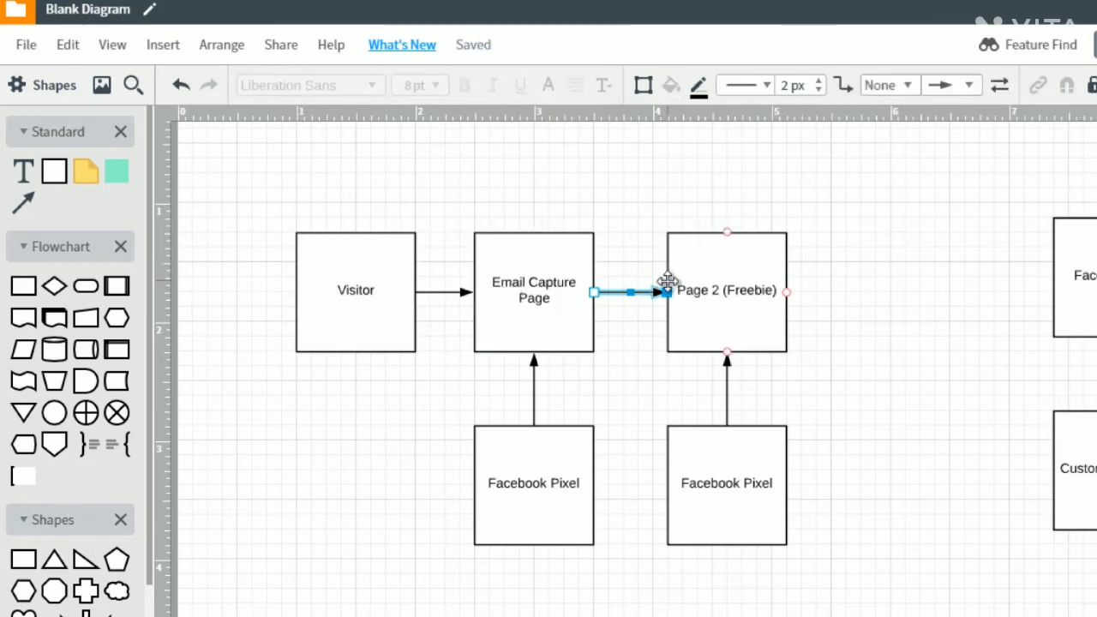
left_click(711, 281)
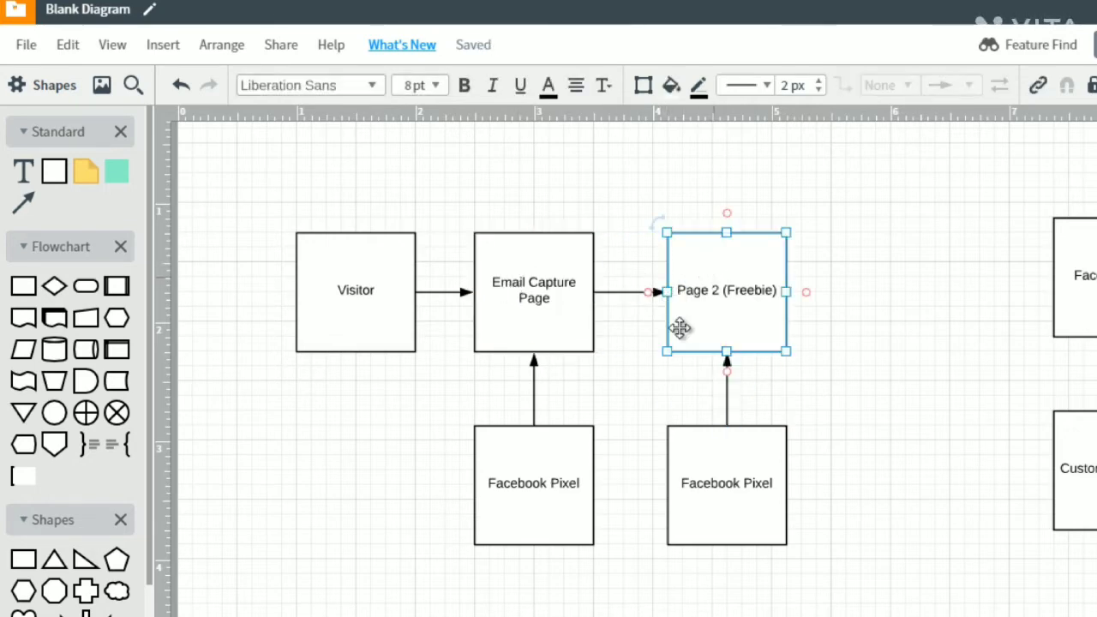
double_click(741, 477)
key("Right")
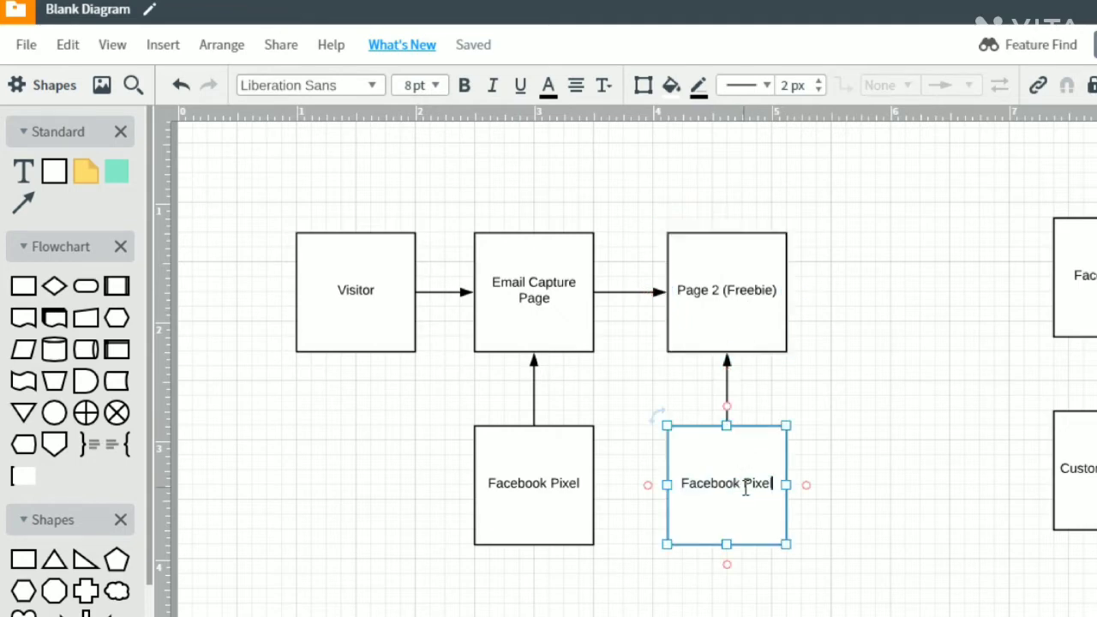
type("(Con")
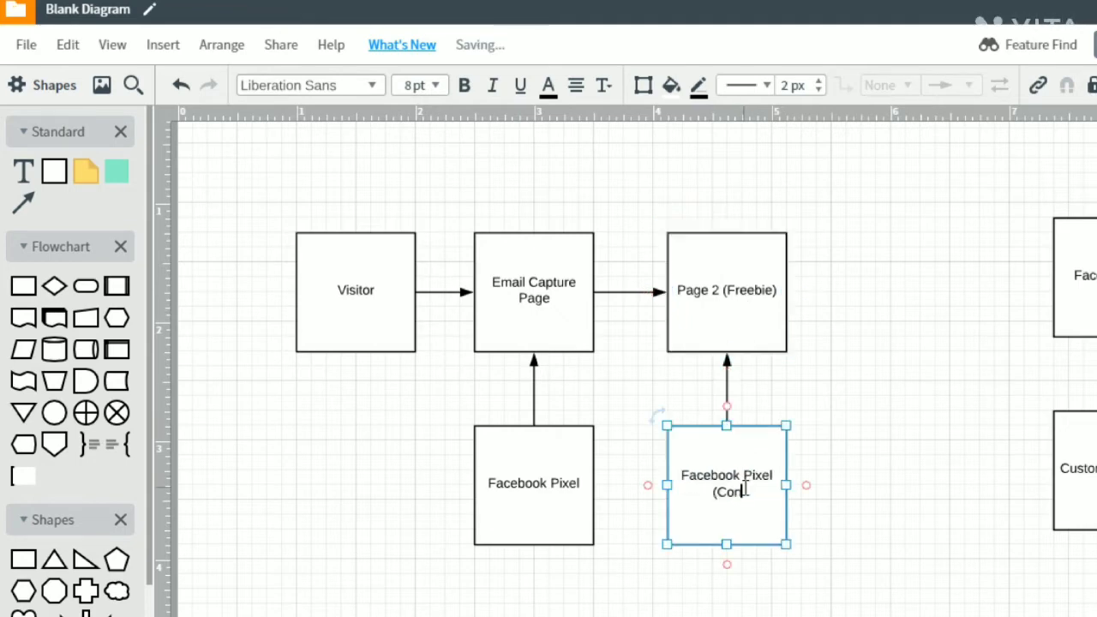
type("version)")
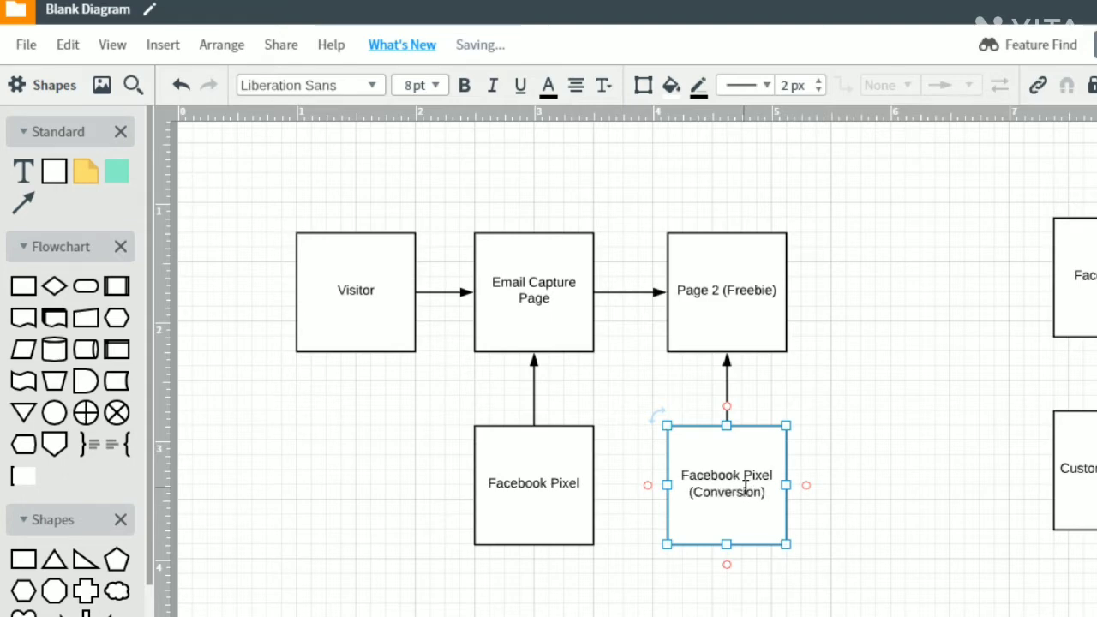
left_click(833, 453)
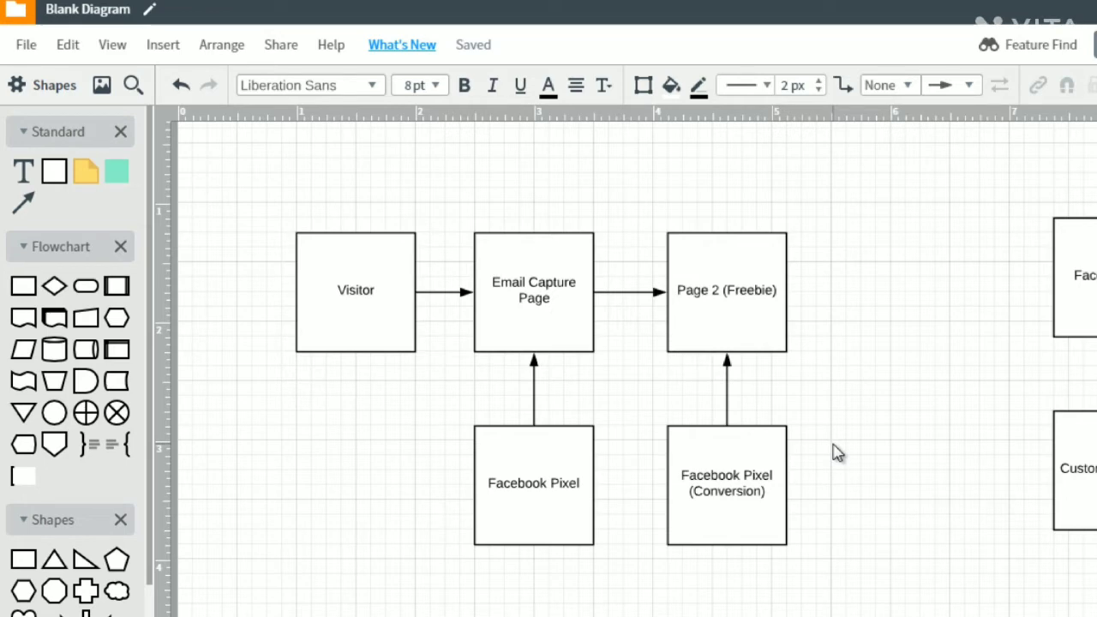
- Duplicate the Page 2 (Freebie) box to its right in the same row and label the copy "DID NOT GIVE EMAIL"
left_click(769, 326)
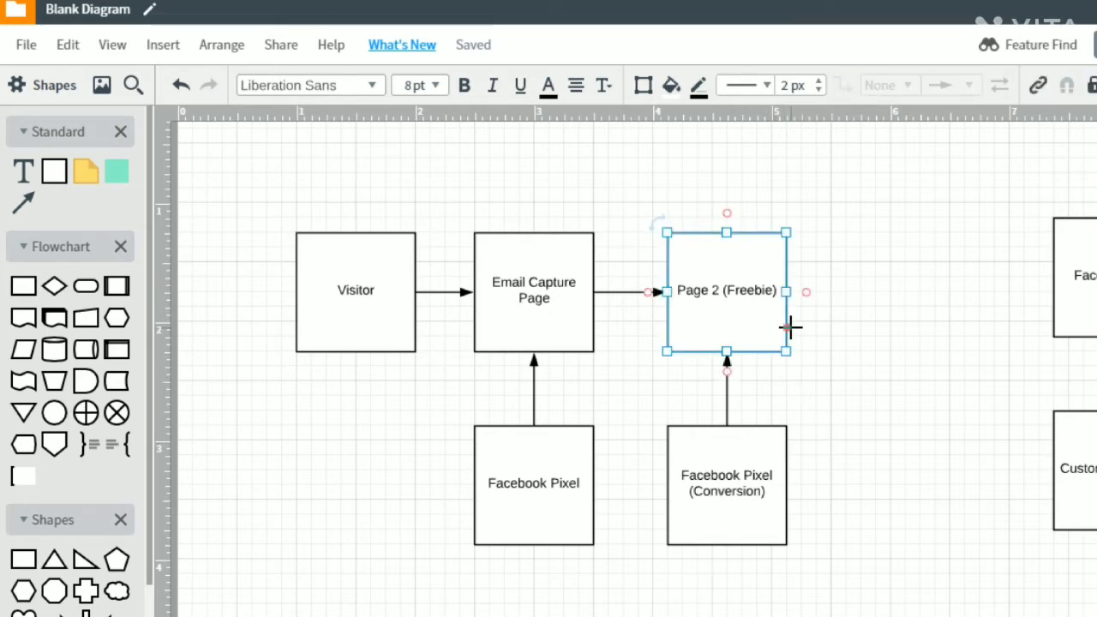
key("ctrl+d")
left_click_drag(788, 306, 904, 289)
double_click(904, 289)
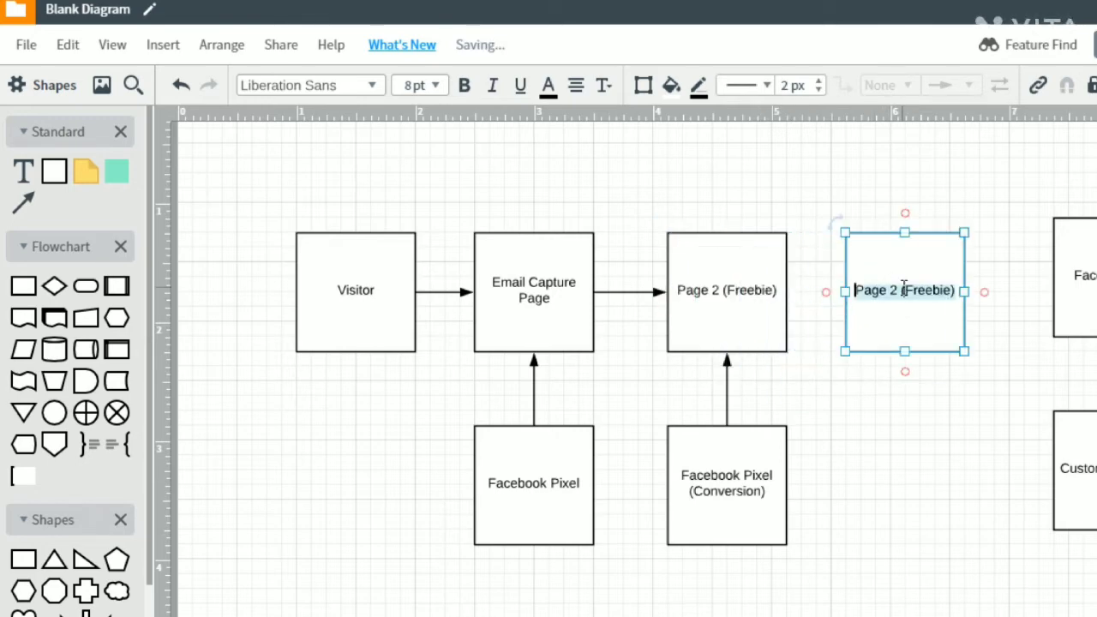
type("DID")
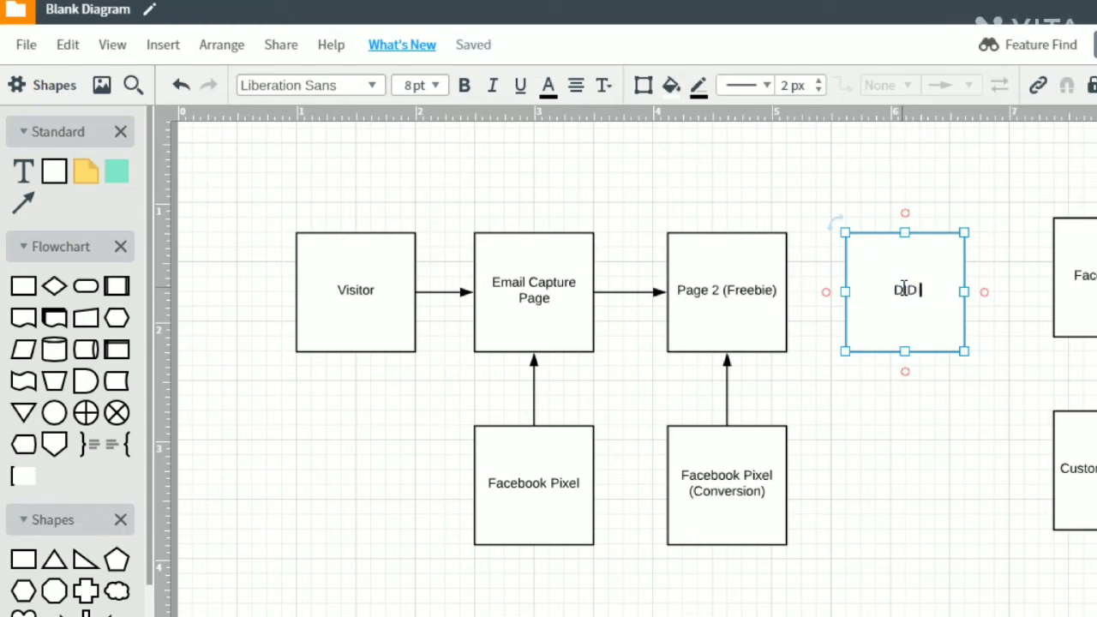
type(" NOT GIVE EMAIL")
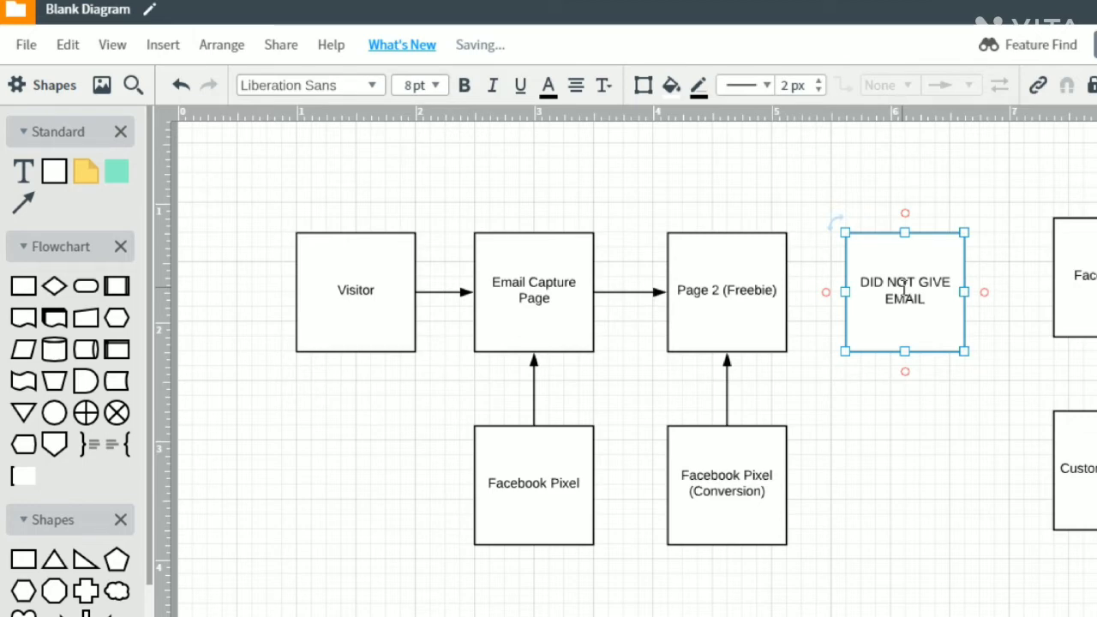
left_click(889, 400)
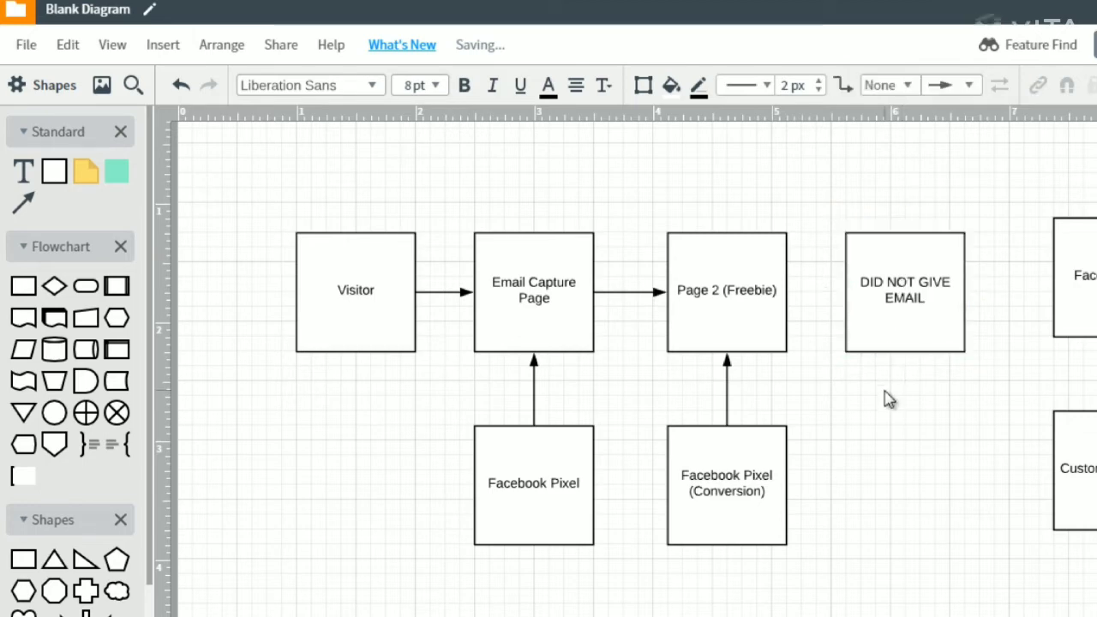
- Draw a connector from the top of Email Capture Page over Page 2 to the top of the DID NOT GIVE EMAIL box
left_click(753, 294)
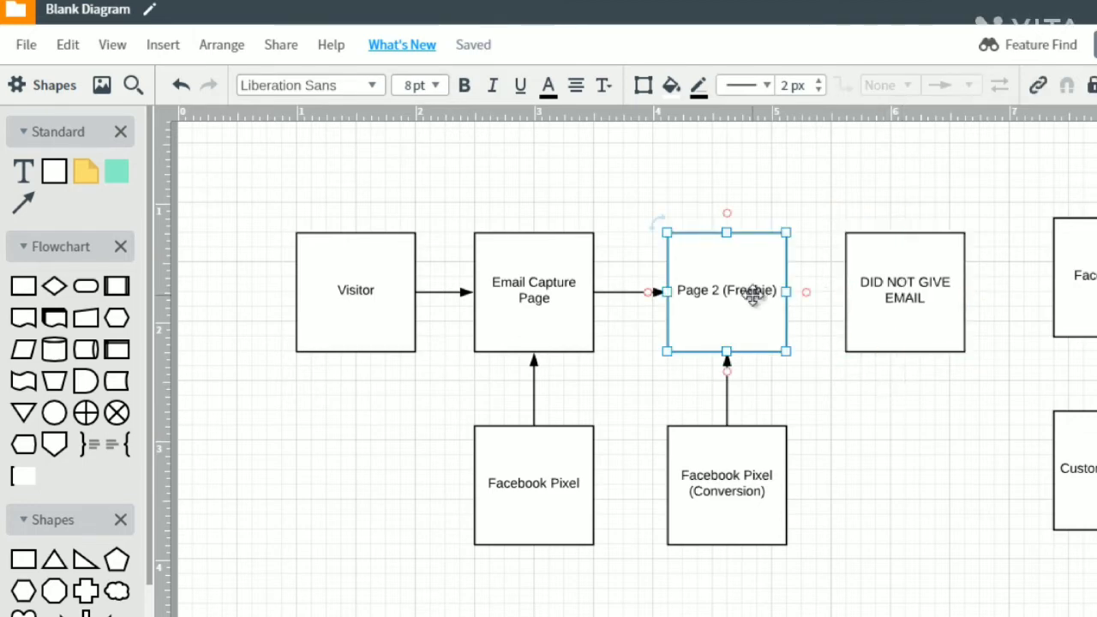
left_click_drag(536, 231, 907, 240)
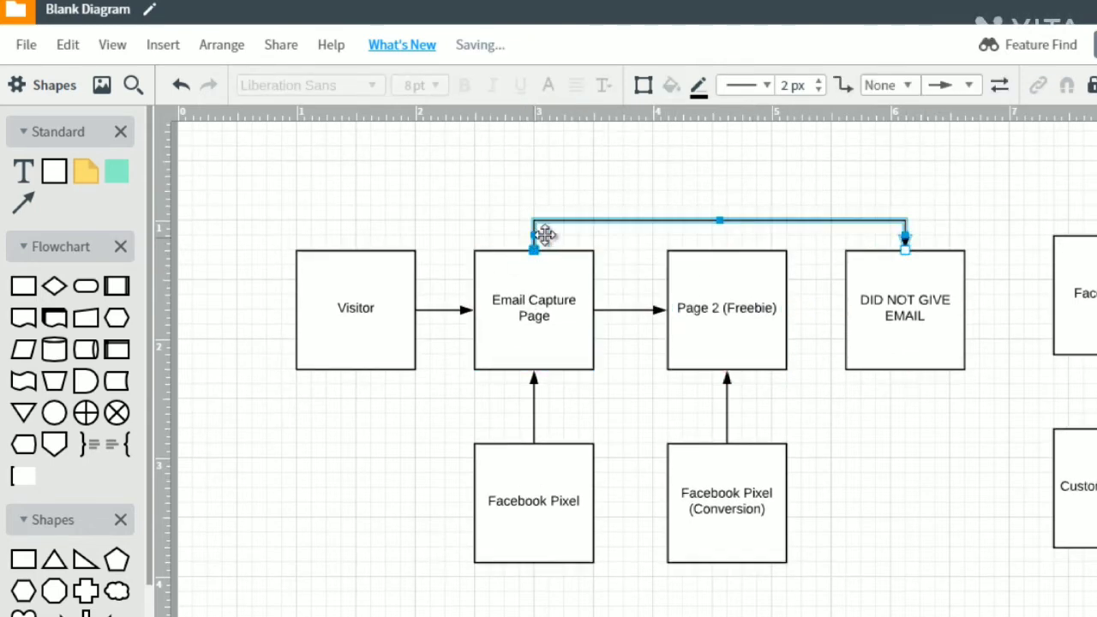
- Relabel the Page 2 (Freebie) box as "Scenario 1: (Freebie)"
left_click(902, 280)
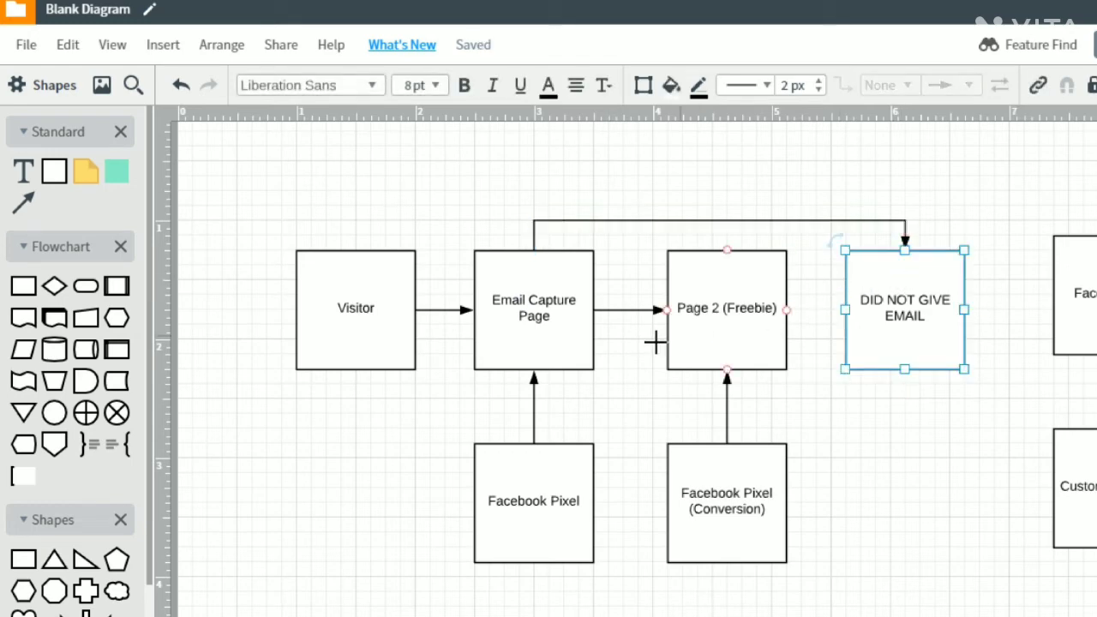
left_click(693, 333)
double_click(688, 310)
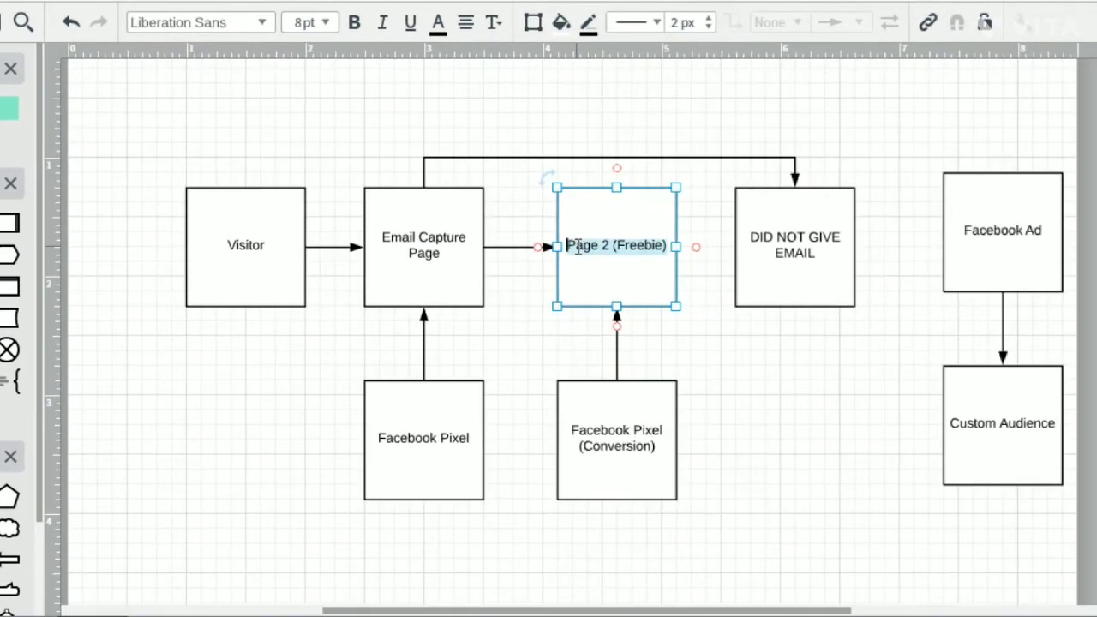
left_click(570, 246)
type("Scenario 1:")
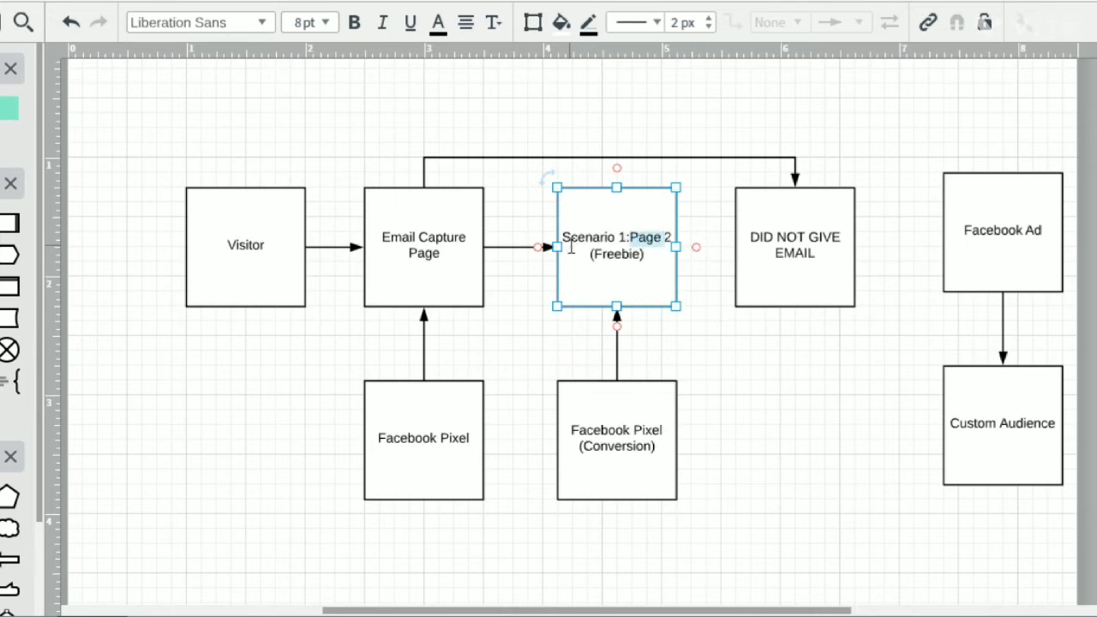
key("BackSpace")
type(":")
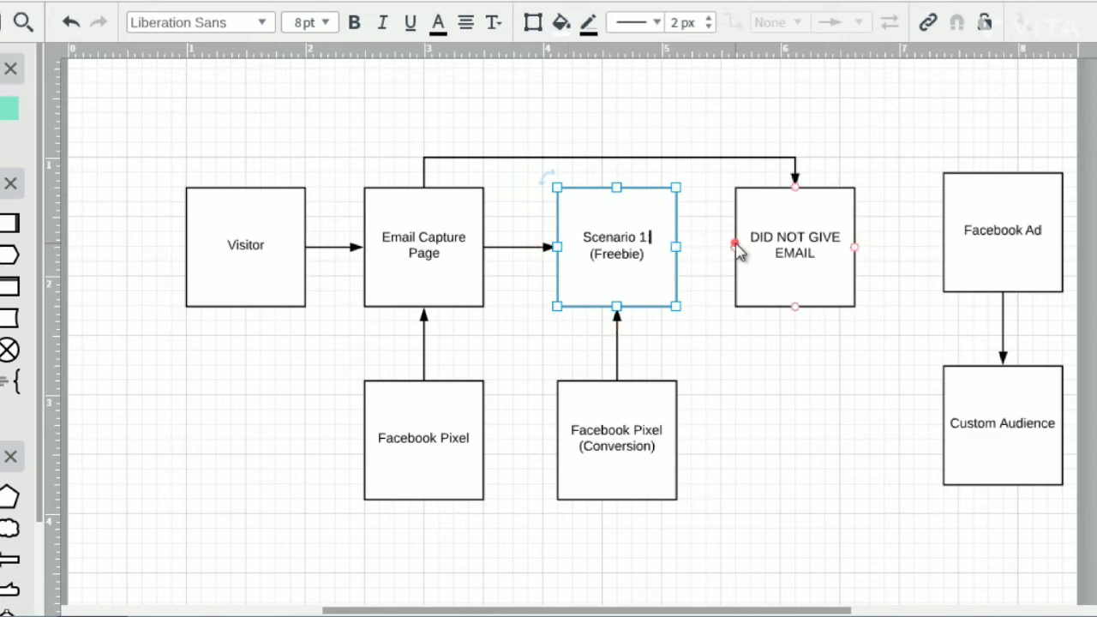
- Add "Scenario 2:" on its own line above the DID NOT GIVE EMAIL text in that box
left_click(744, 243)
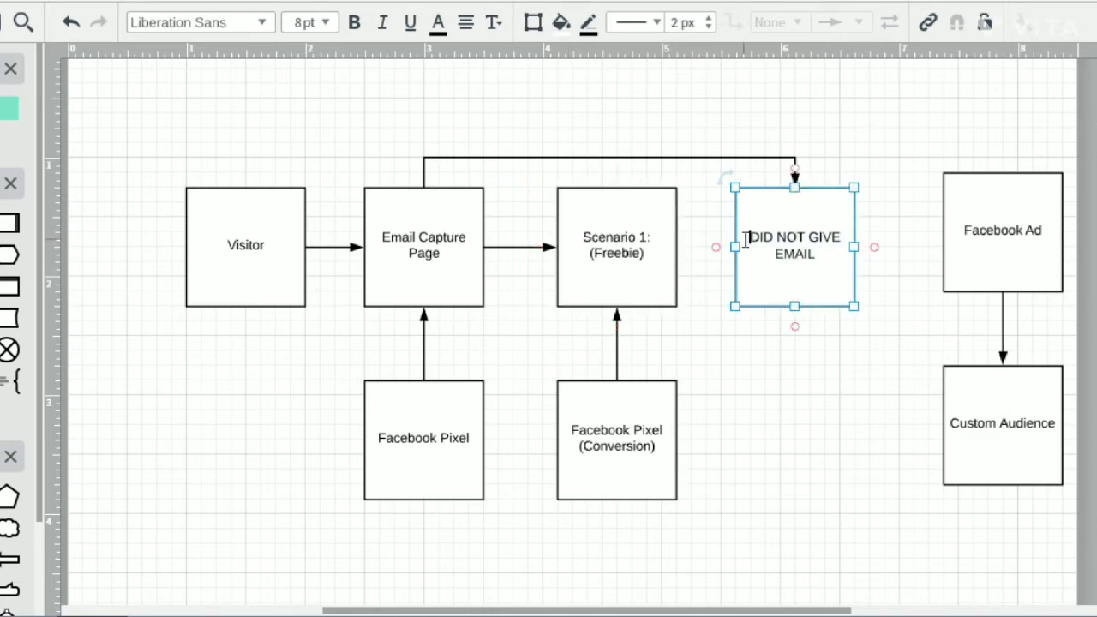
type("Scenario ")
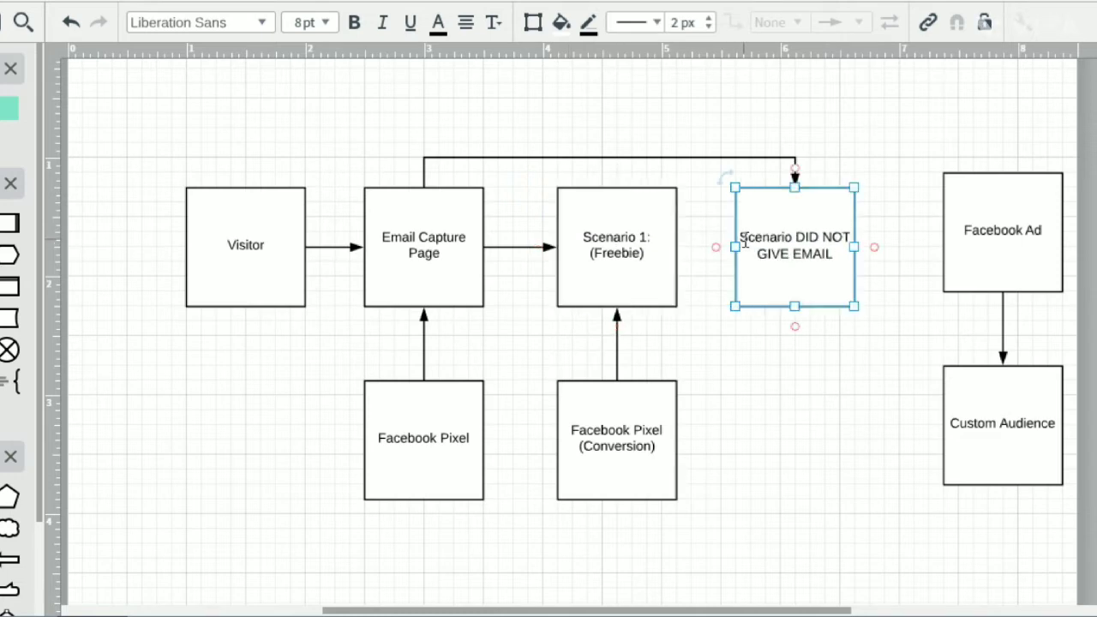
type("2:")
key("Return")
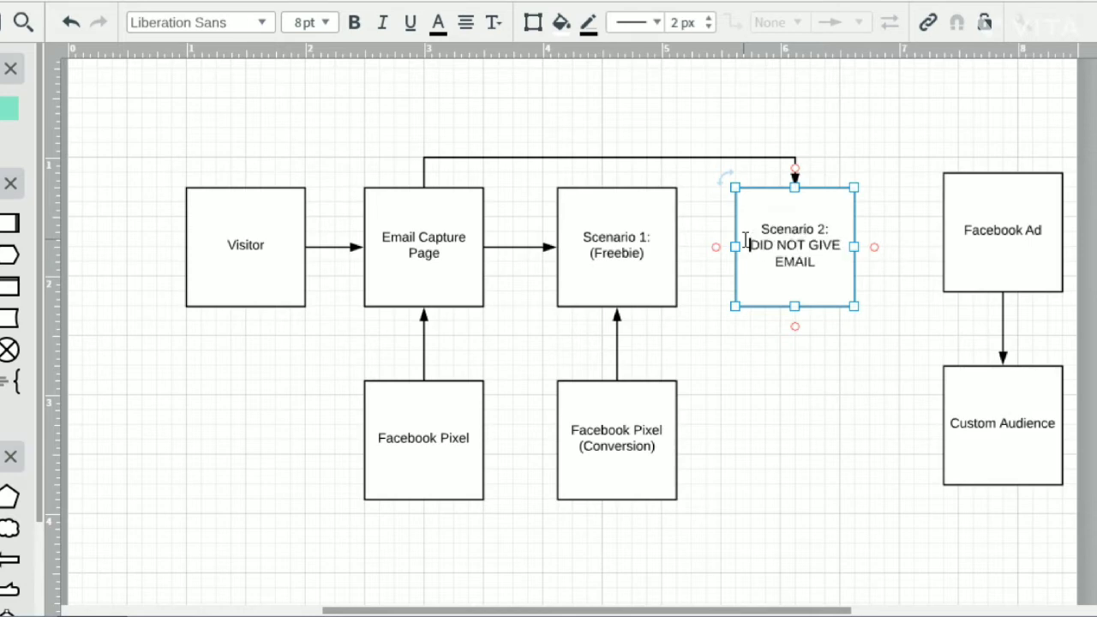
left_click(836, 373)
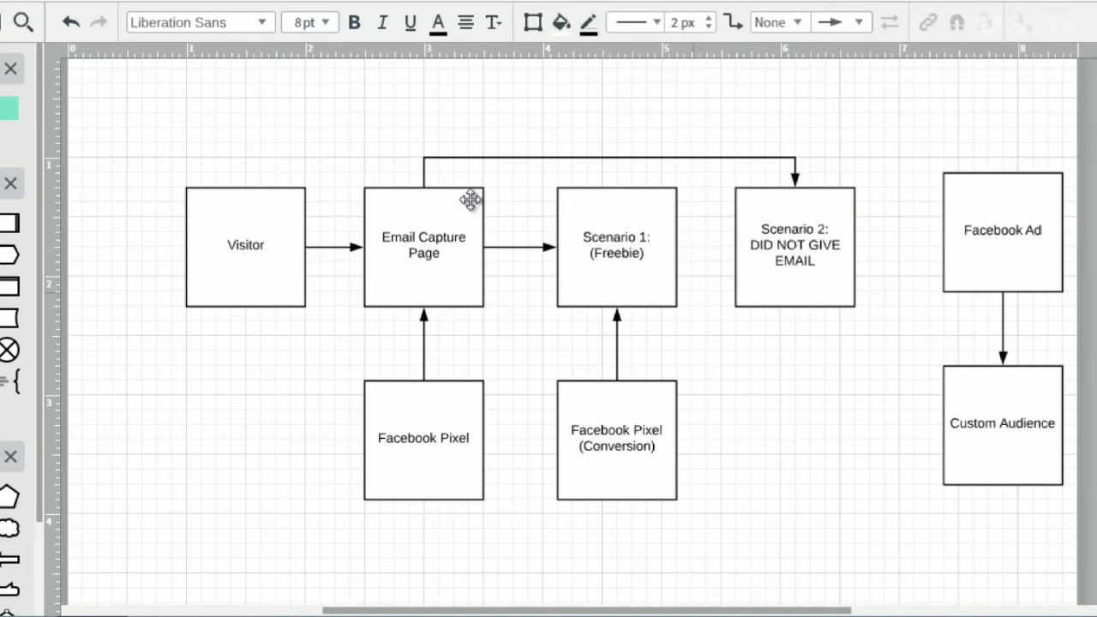
- Delete the arrow connecting the Facebook Ad box to the Custom Audience box
left_click(436, 242)
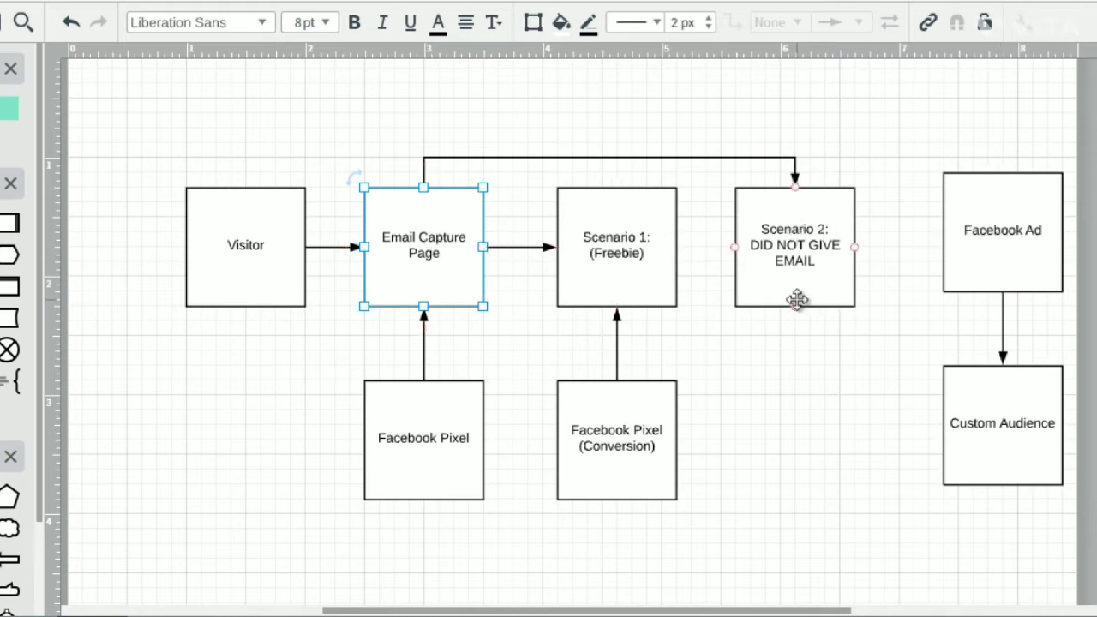
left_click(996, 243)
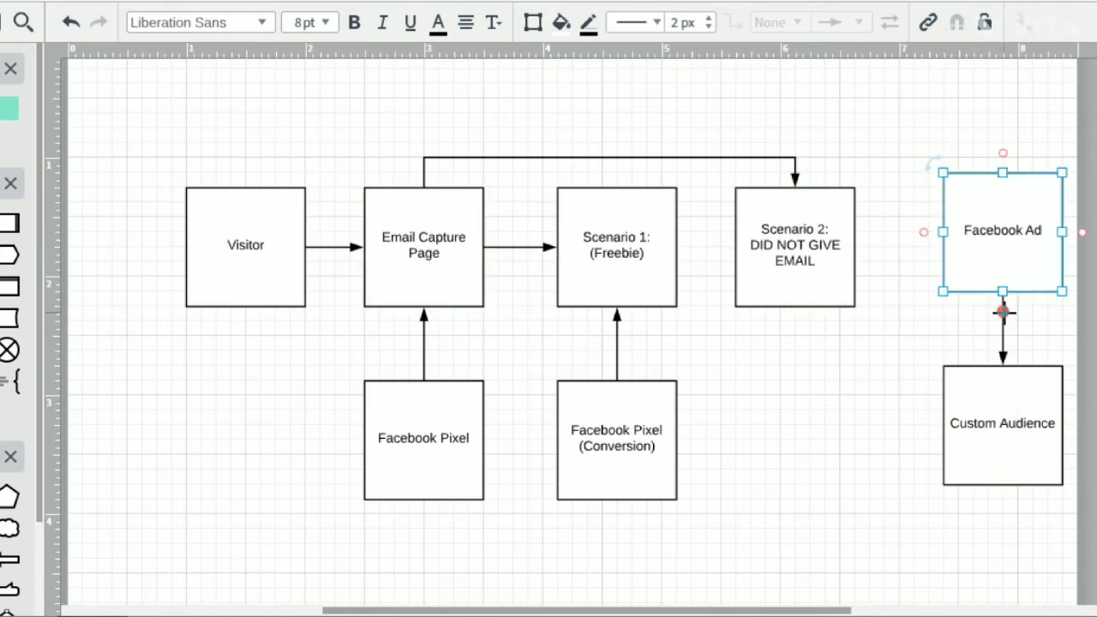
left_click(1004, 312)
key("Delete")
- Move the Custom Audience box beneath Scenario 2 and place the Facebook Ad box to its lower right
left_click_drag(1010, 231, 814, 557)
left_click_drag(999, 402, 789, 416)
left_click_drag(833, 521, 995, 499)
- Line up Custom Audience with the pixel boxes' row and draw a downward arrow to it from the Scenario 2 box
left_click_drag(795, 417, 794, 429)
left_click(821, 323)
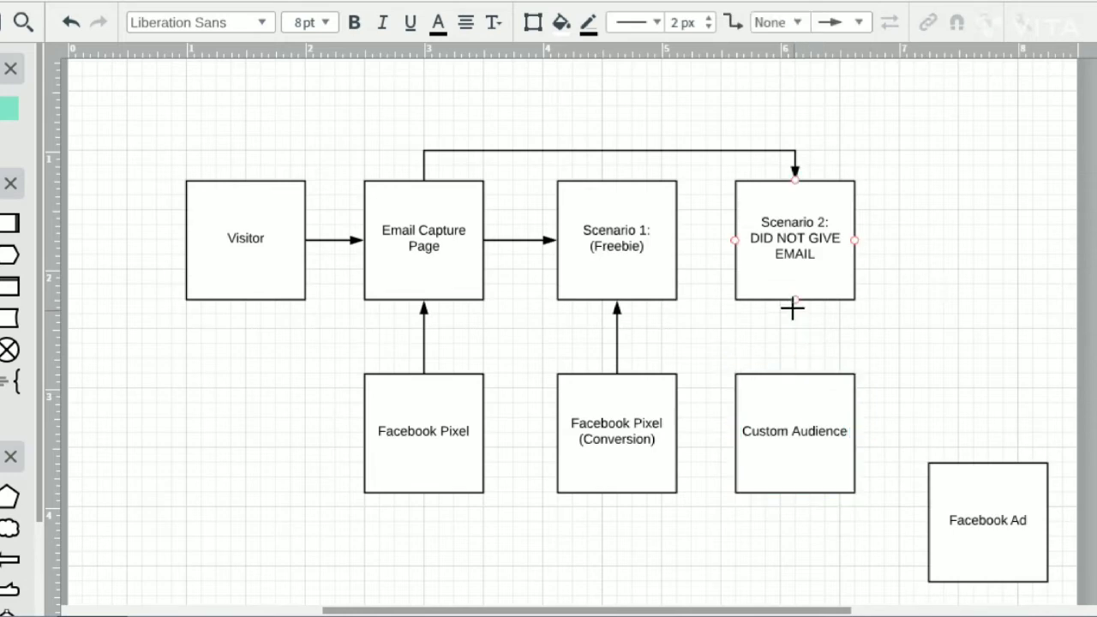
left_click_drag(794, 301, 800, 372)
left_click(918, 370)
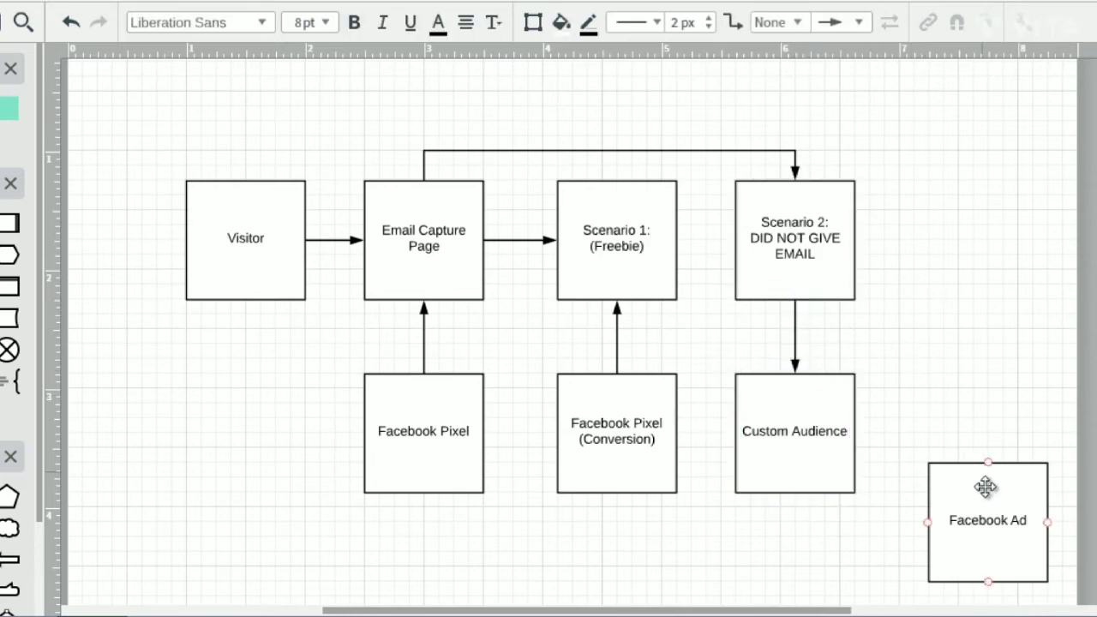
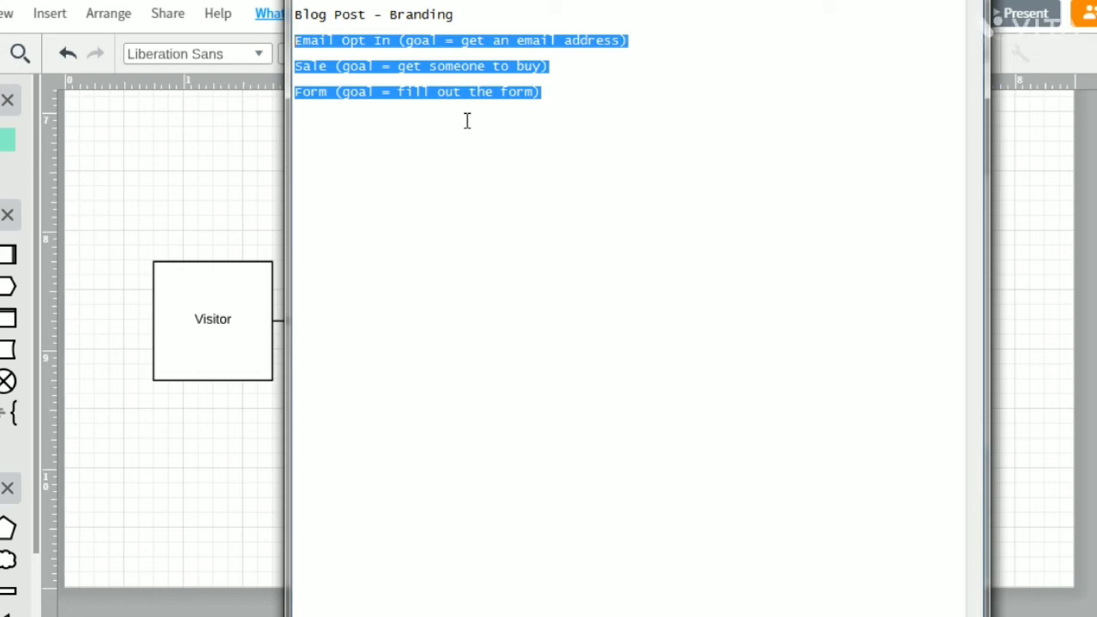
- Deselect the funnel goal notes, switch back to the Lucidchart flowchart and clear the selection of the Facebook Ad box
left_click(598, 102)
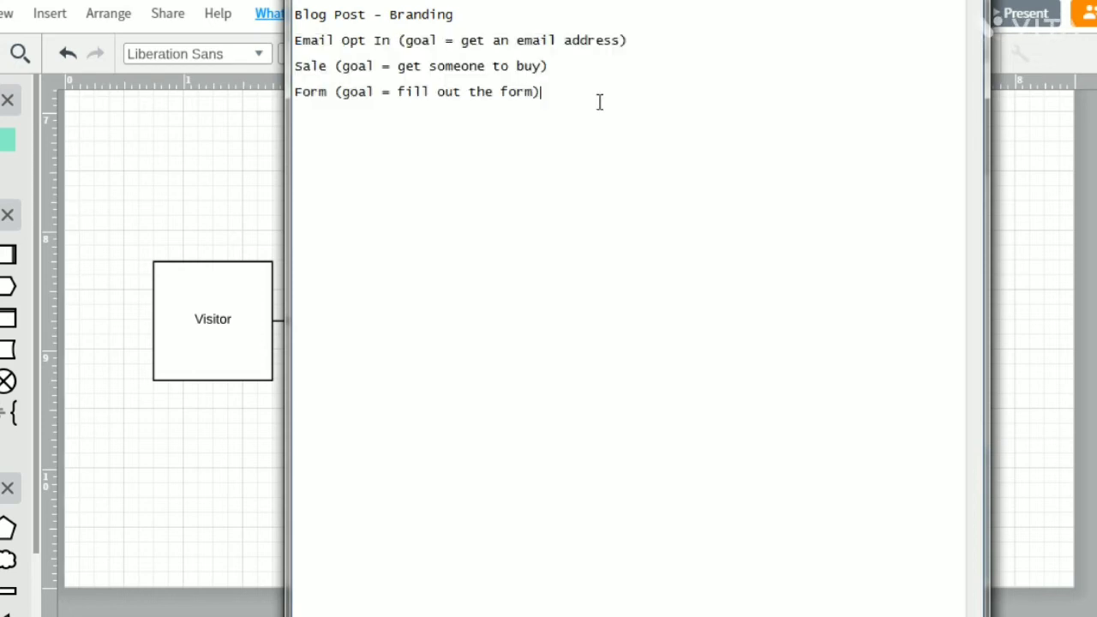
key("alt+Tab")
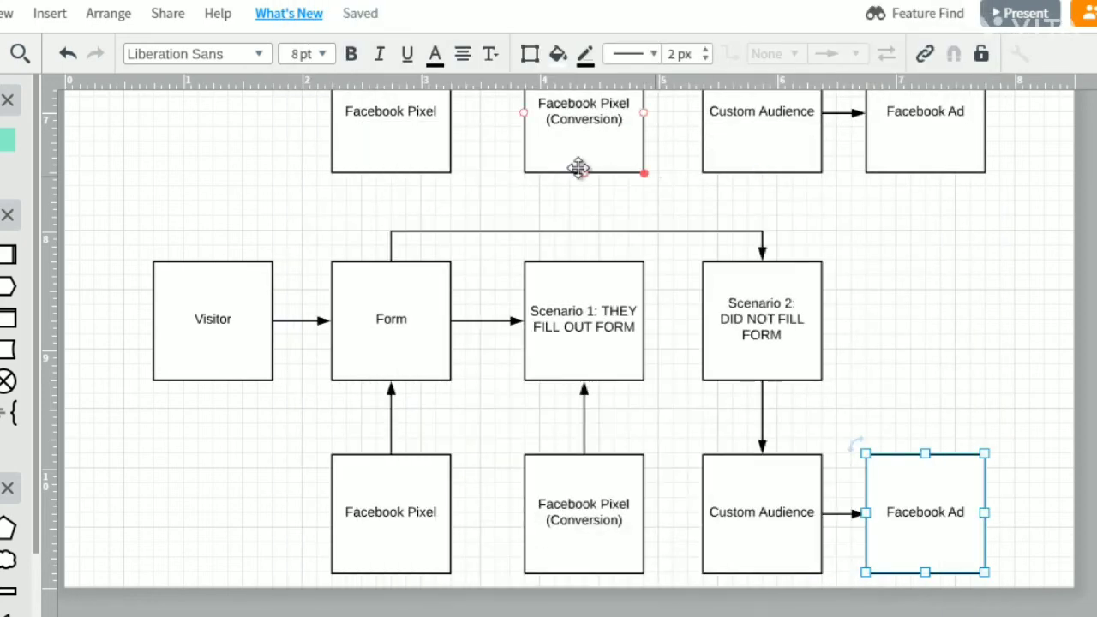
left_click(110, 247)
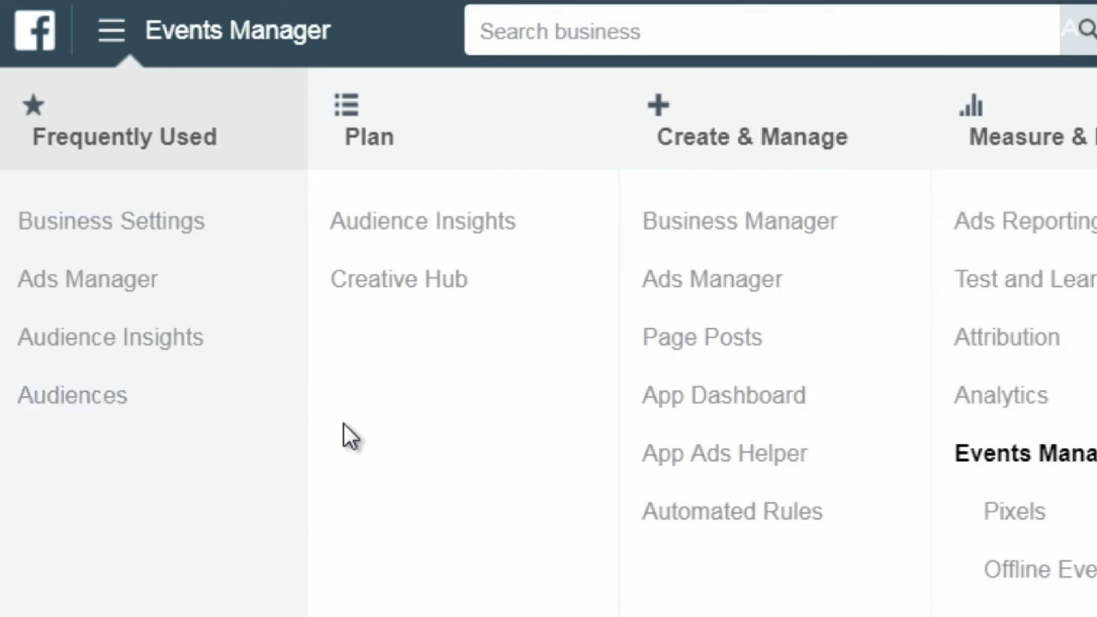
- Show all business tools in Facebook Events Manager, open the Pixels page and dismiss the Test Events tip
scroll(343, 435, "down", 3)
scroll(221, 583, "down", 1)
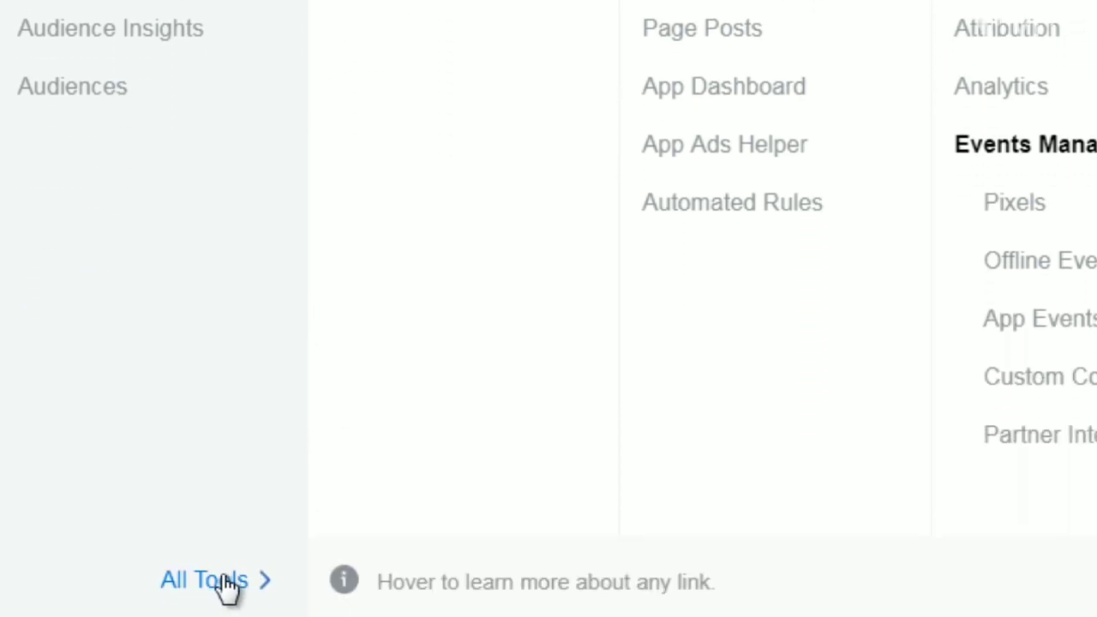
left_click(210, 581)
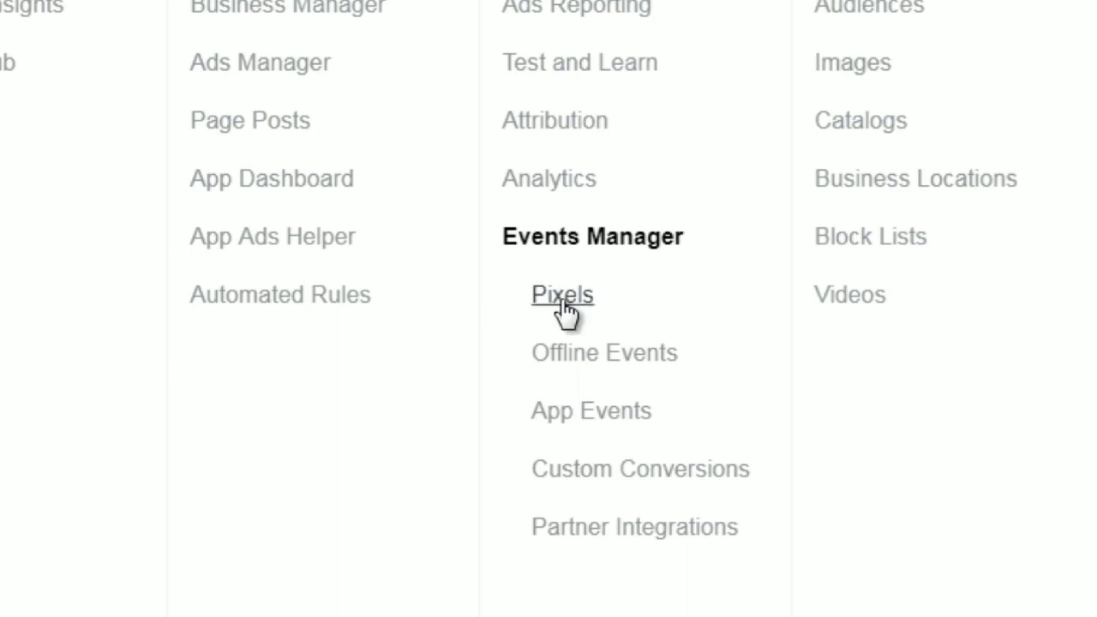
left_click(564, 300)
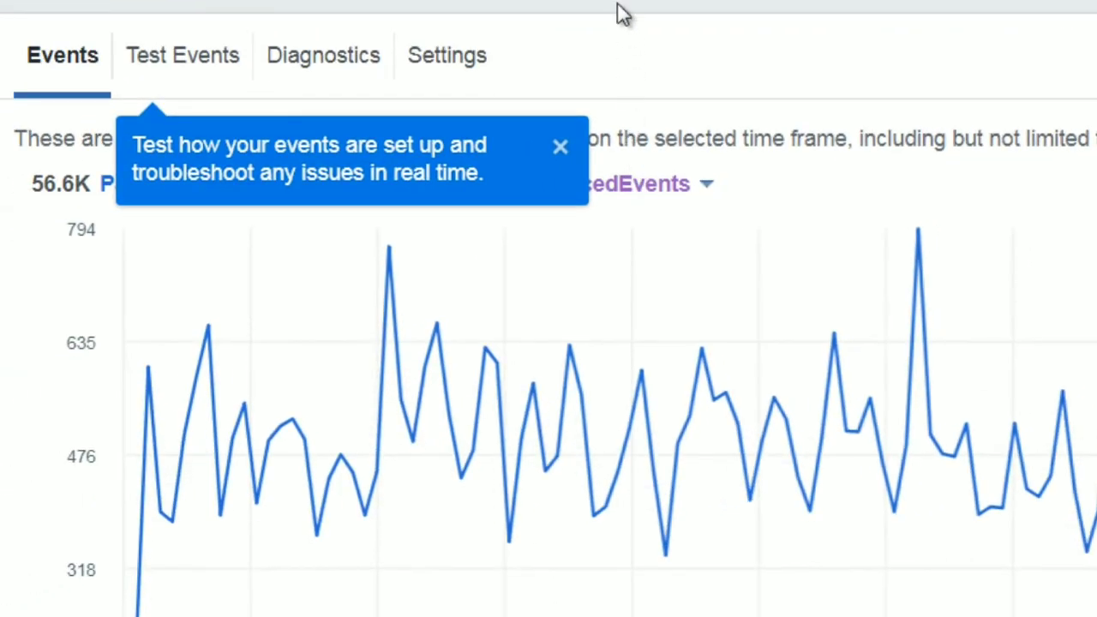
left_click(560, 147)
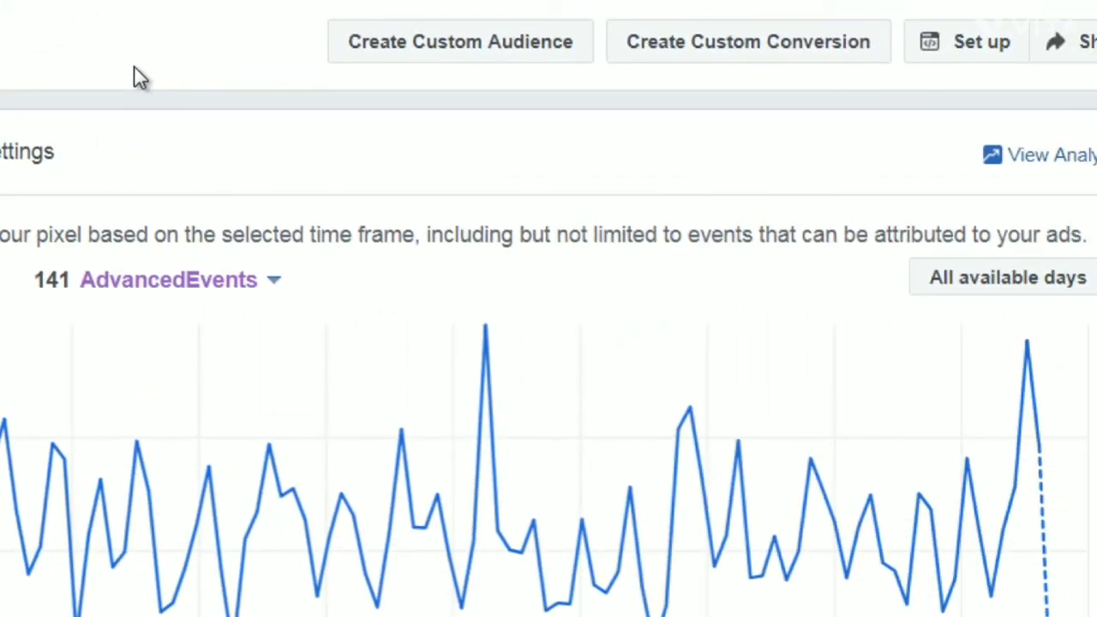
- Start setting up the Facebook pixel
left_click(976, 55)
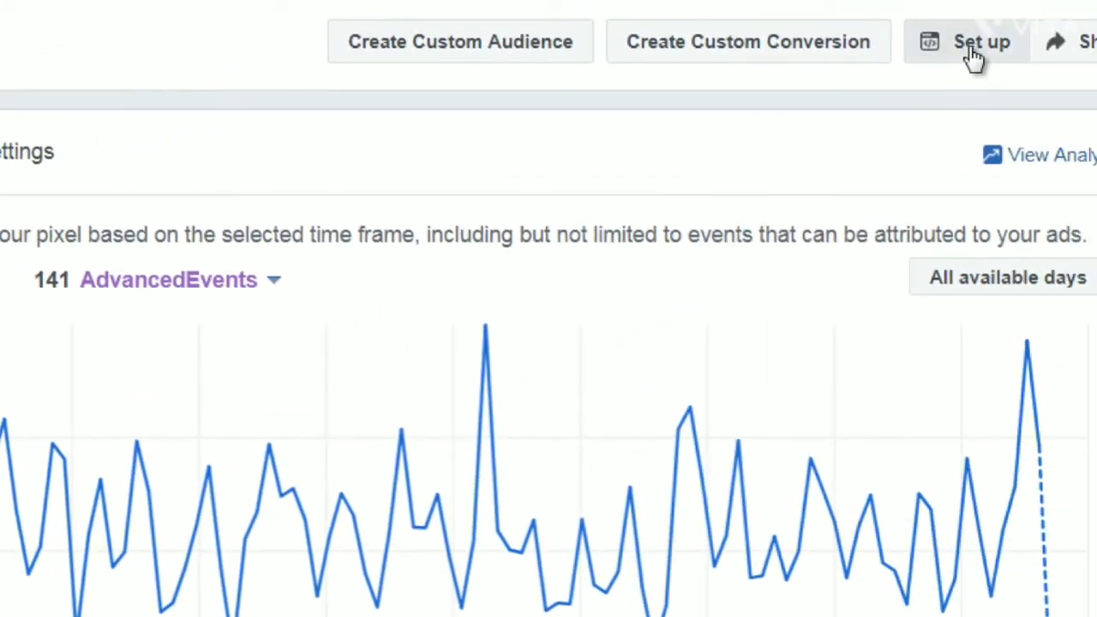